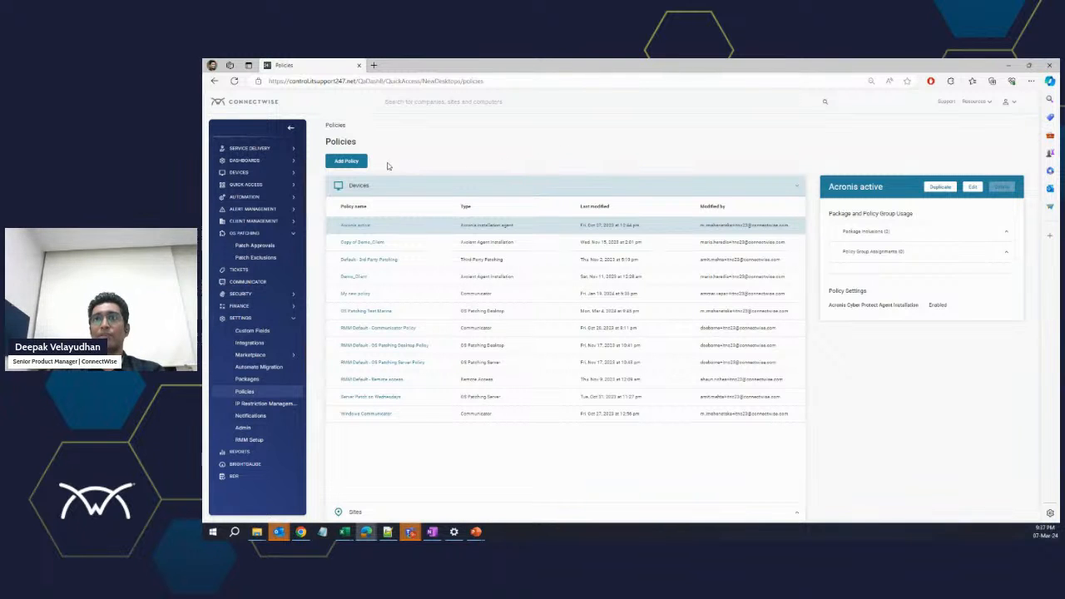
# Step: Start a new device policy of type OS Patching Desktop and turn on OS Patching Automation
pyautogui.click(362, 164)
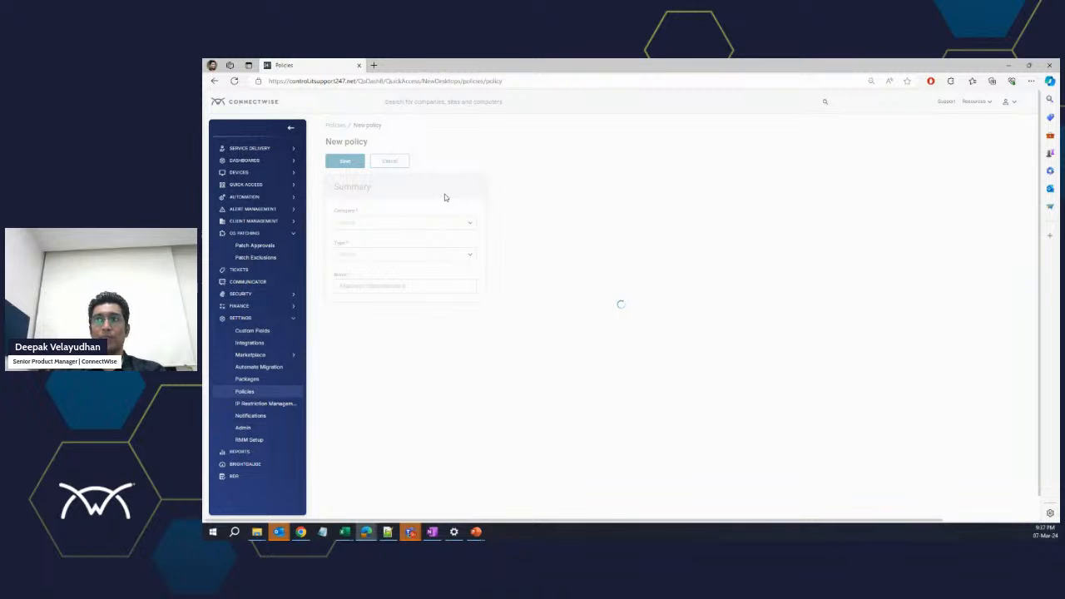
pyautogui.click(444, 254)
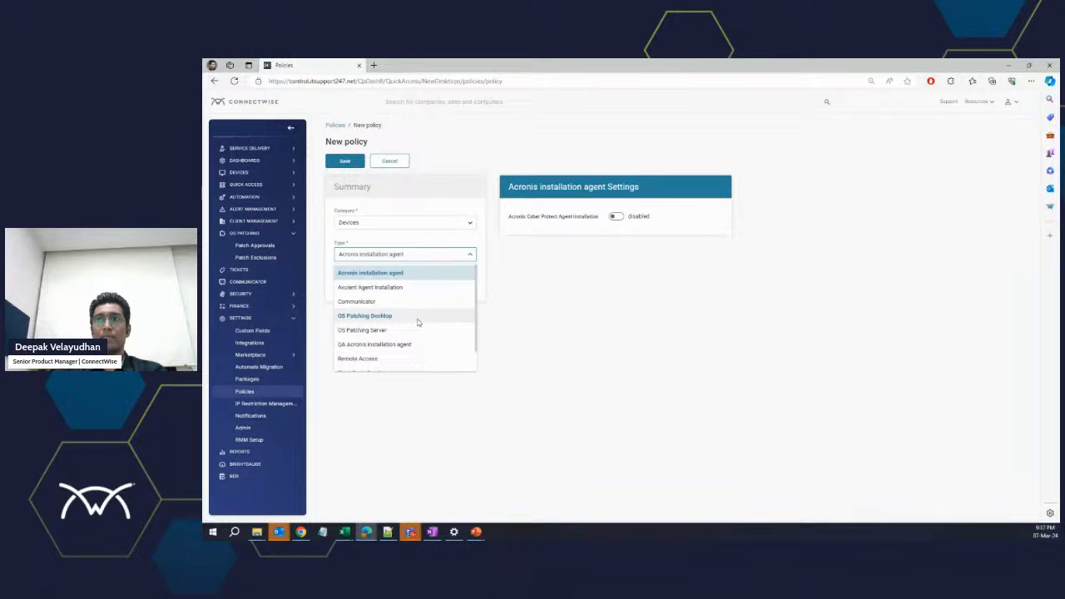
pyautogui.click(366, 316)
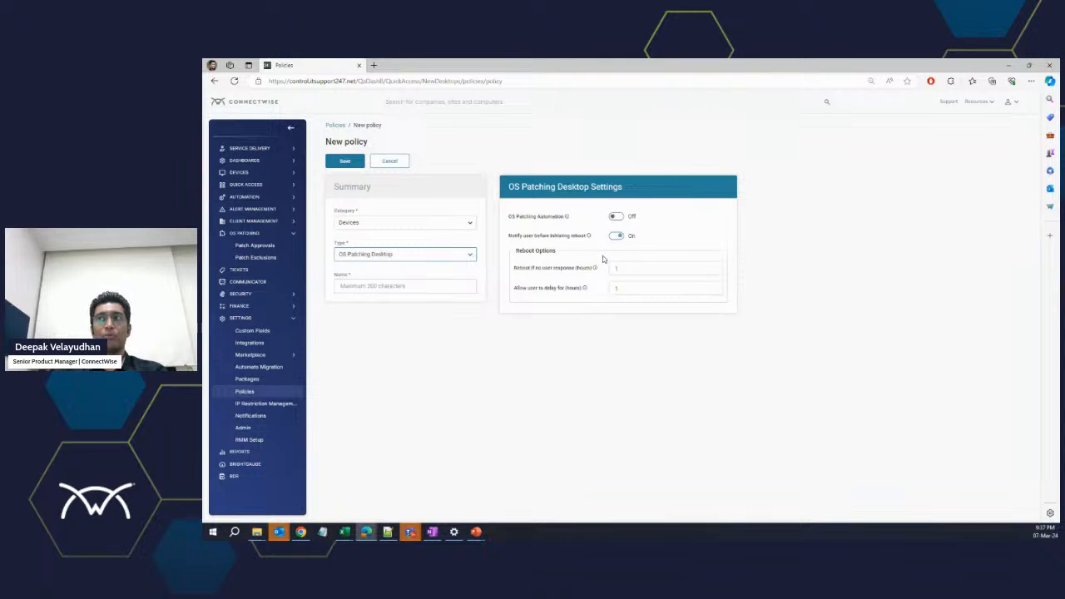
pyautogui.click(617, 216)
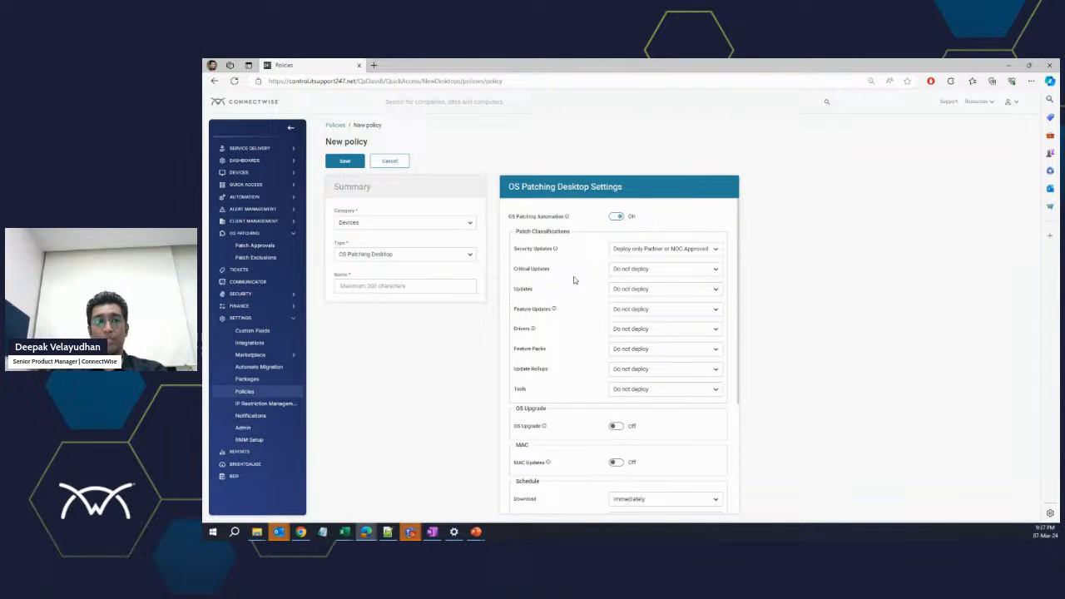
# Step: Review the OS Patching Desktop settings, from the automation toggle and patch classifications through the OS upgrade, MAC, schedule and reboot options
pyautogui.scroll(-1, 573, 280)
pyautogui.scroll(2, 573, 281)
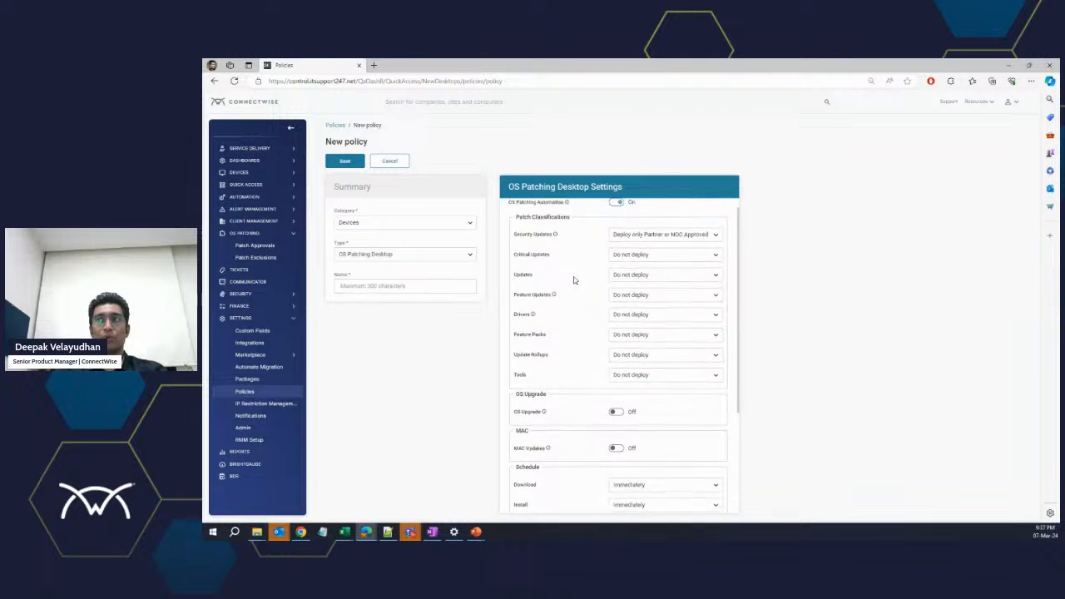
pyautogui.scroll(-2, 573, 281)
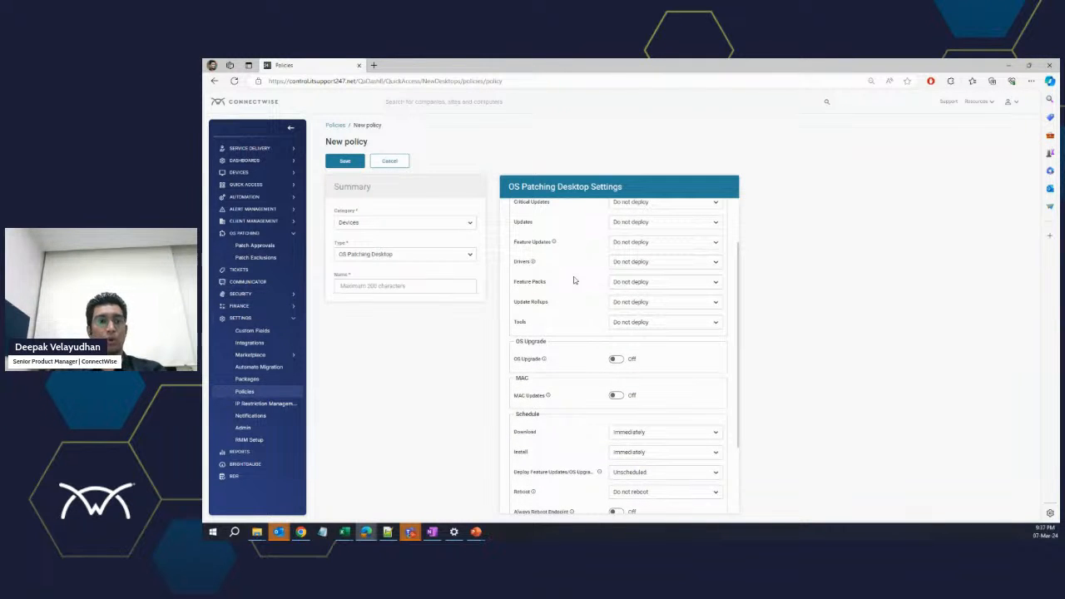
pyautogui.scroll(-1, 573, 281)
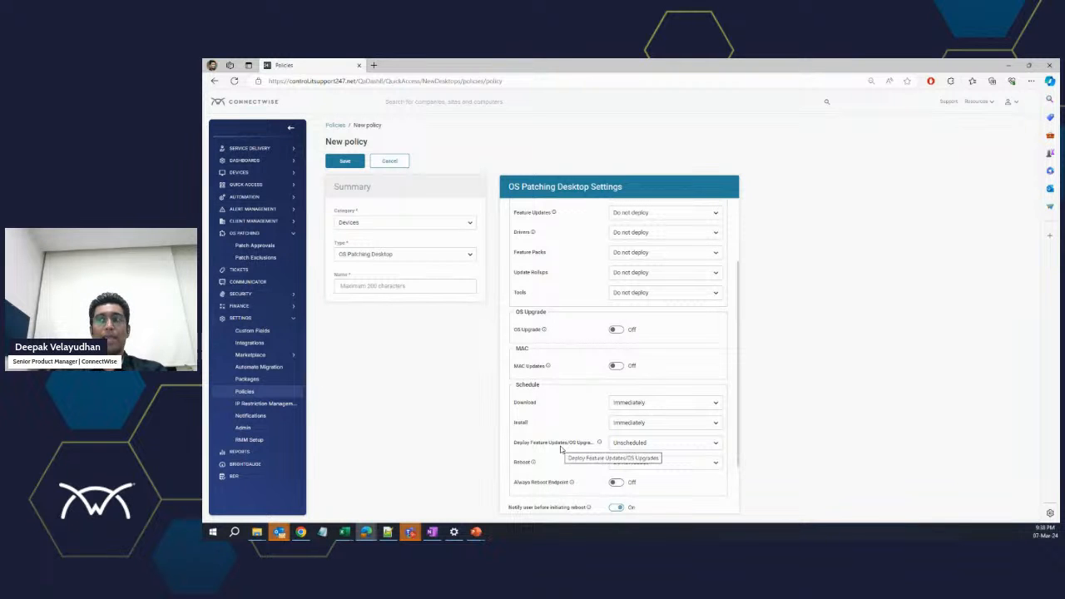
pyautogui.scroll(-2, 578, 506)
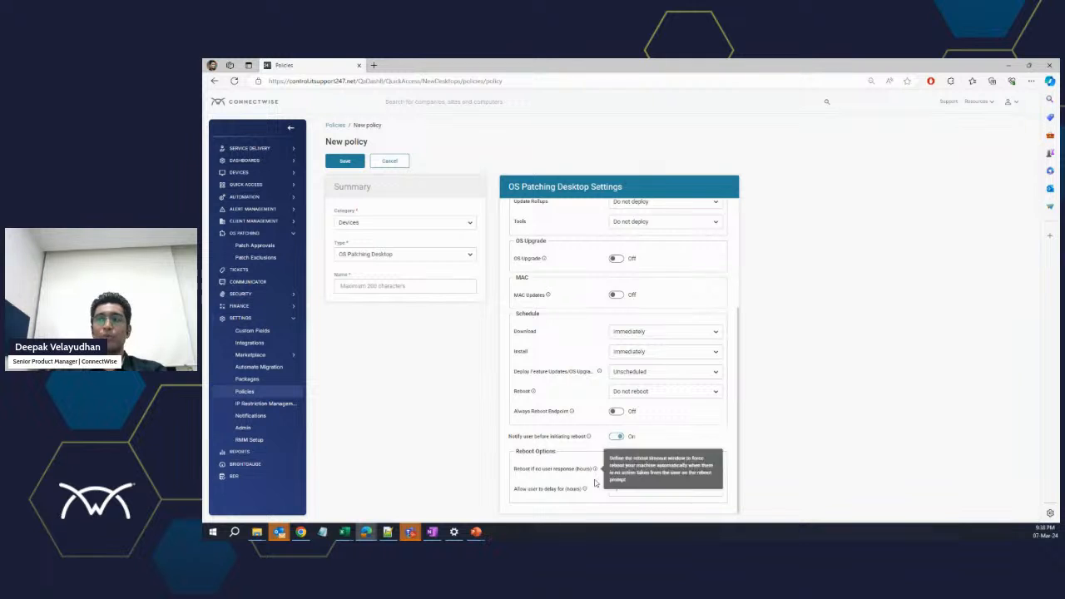
pyautogui.scroll(3, 684, 452)
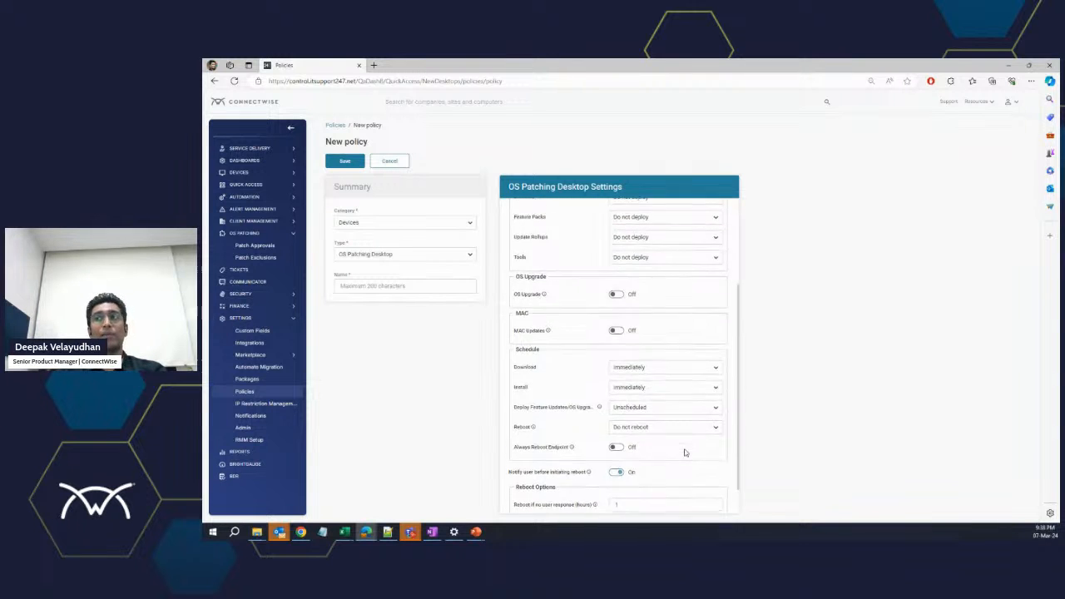
pyautogui.scroll(2, 685, 452)
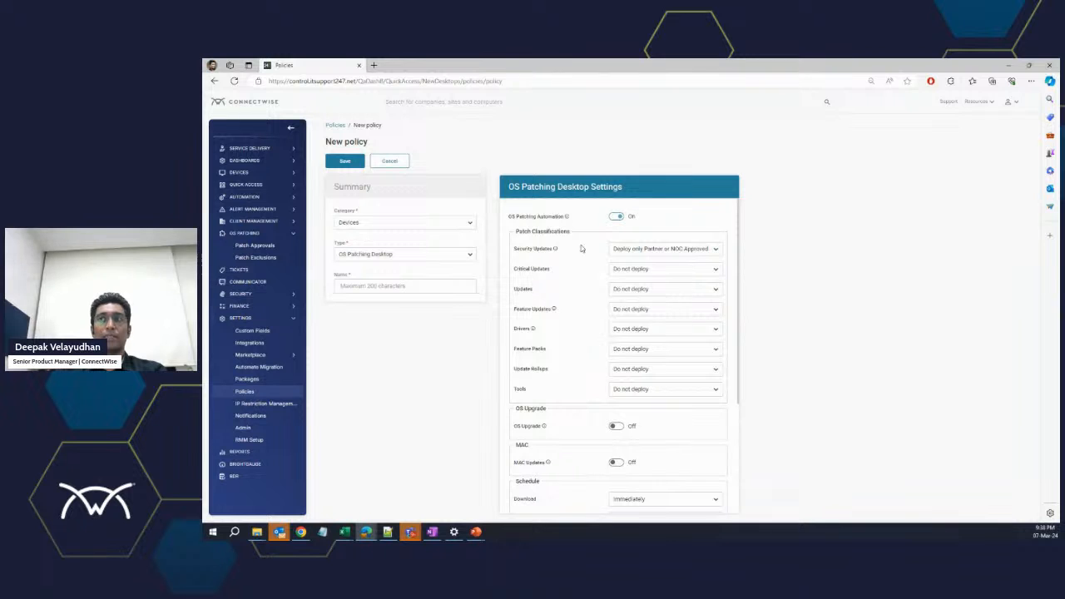
pyautogui.scroll(-4, 580, 384)
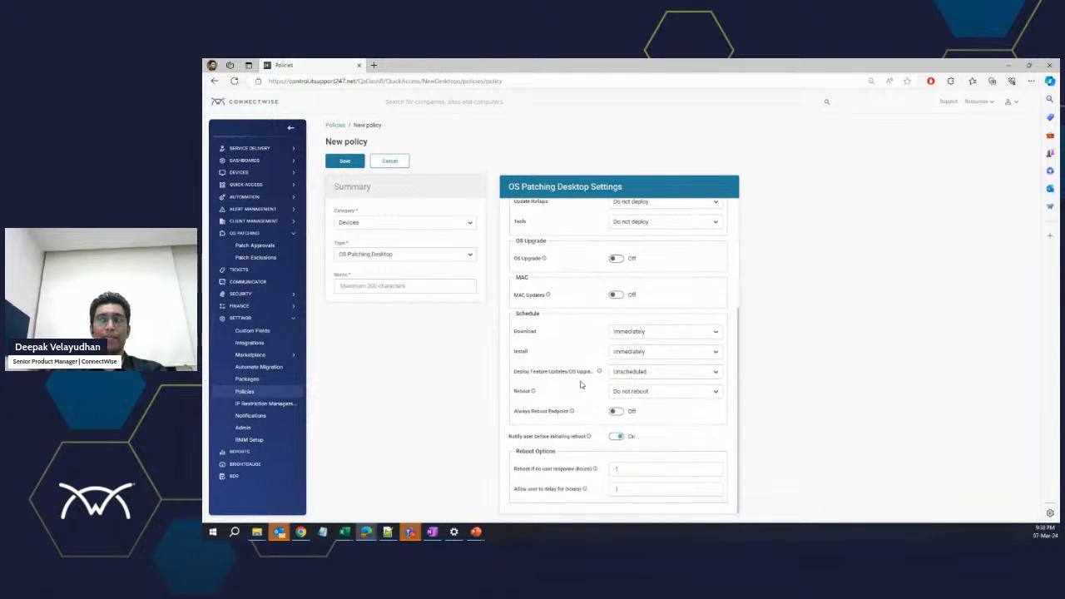
pyautogui.scroll(4, 580, 384)
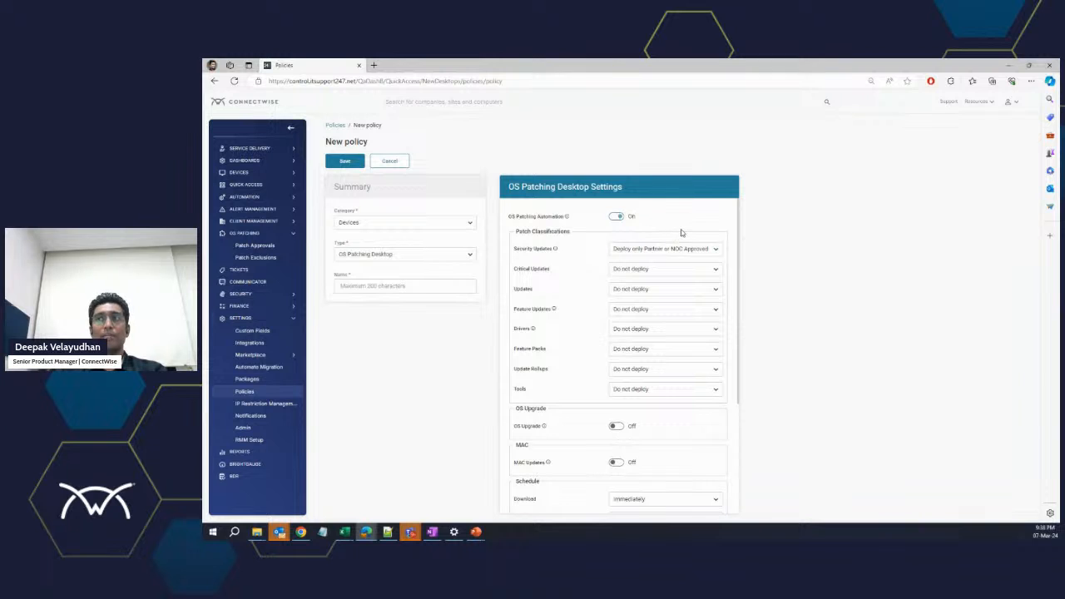
pyautogui.click(615, 217)
pyautogui.click(615, 217)
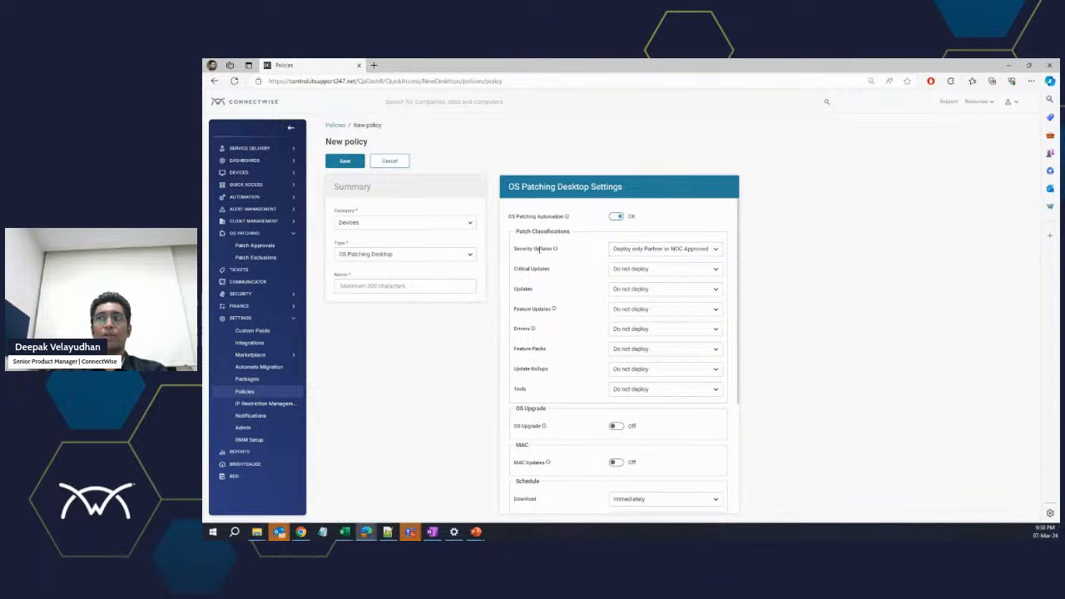
# Step: Choose Deploy only Partner or NOC Approved for the Security Updates classification
pyautogui.click(649, 252)
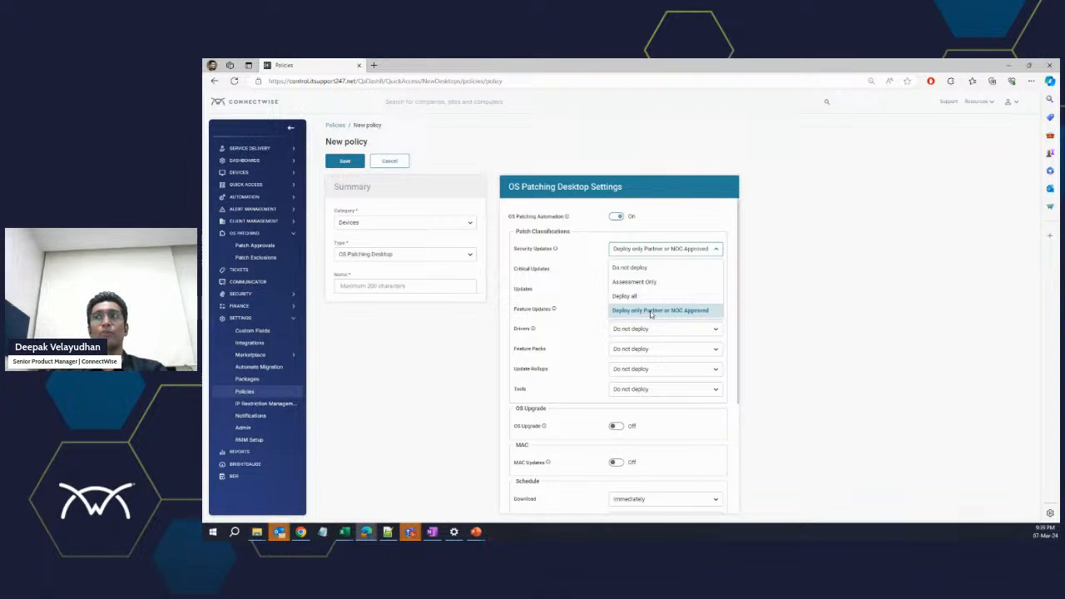
pyautogui.click(651, 314)
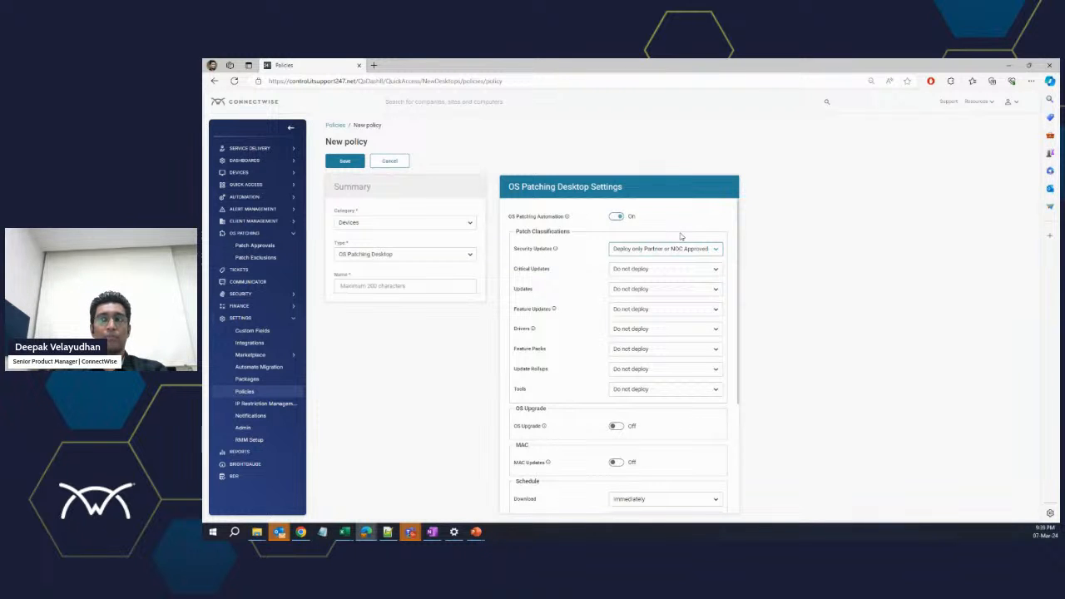
pyautogui.click(632, 249)
pyautogui.click(633, 250)
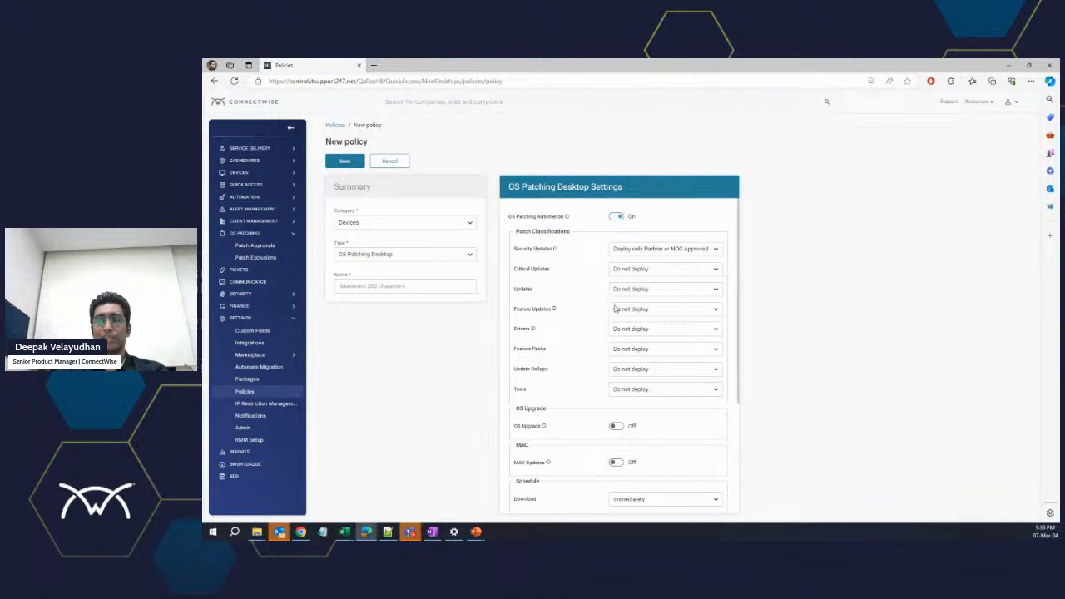
# Step: Set the Critical Updates and Updates patch classifications to Deploy all
pyautogui.click(652, 270)
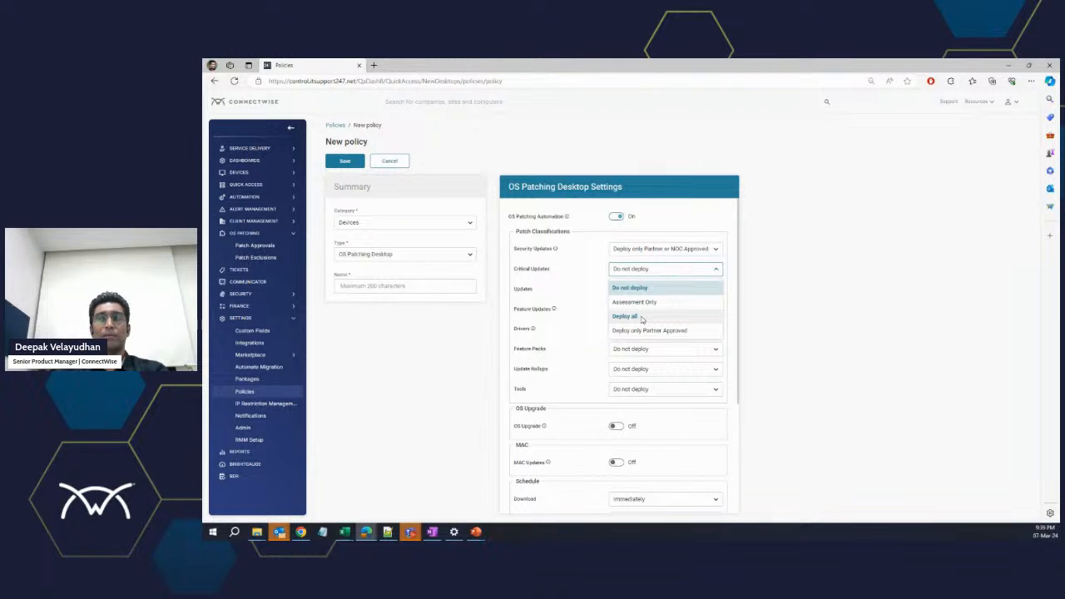
pyautogui.click(641, 318)
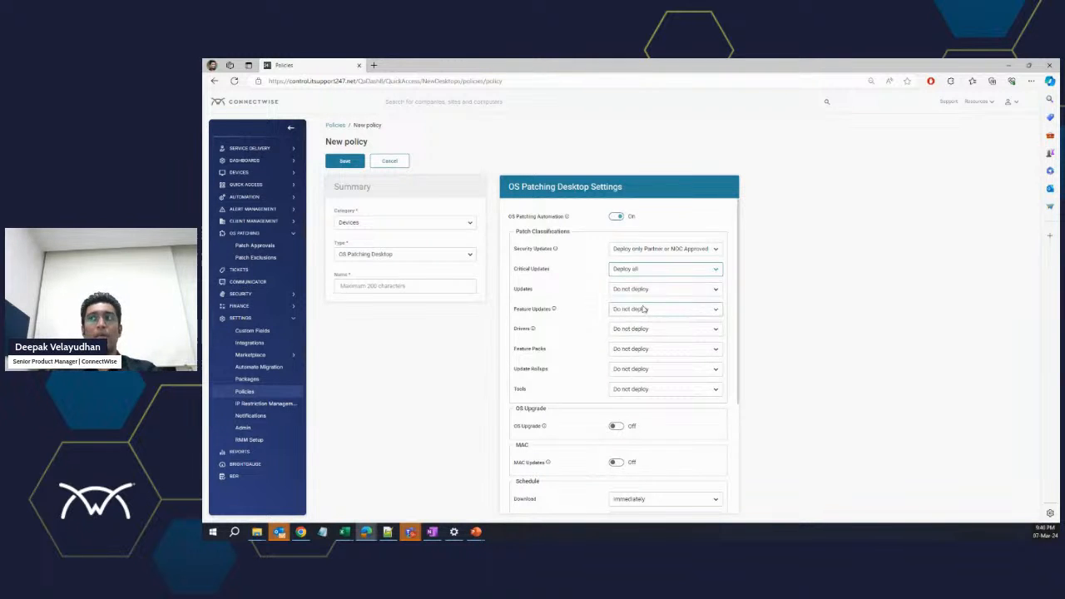
pyautogui.click(656, 272)
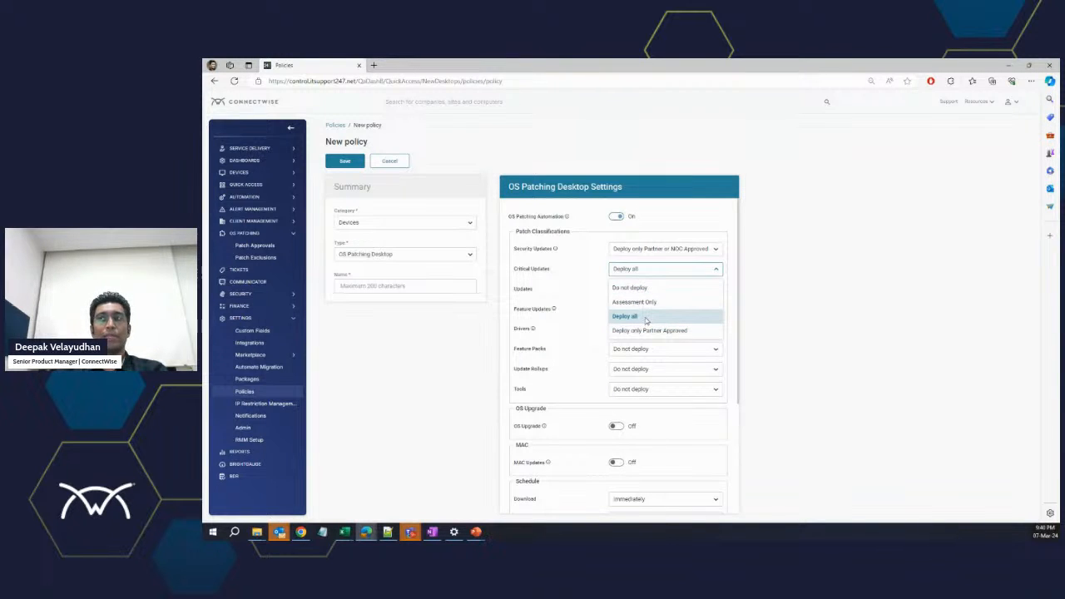
pyautogui.click(646, 318)
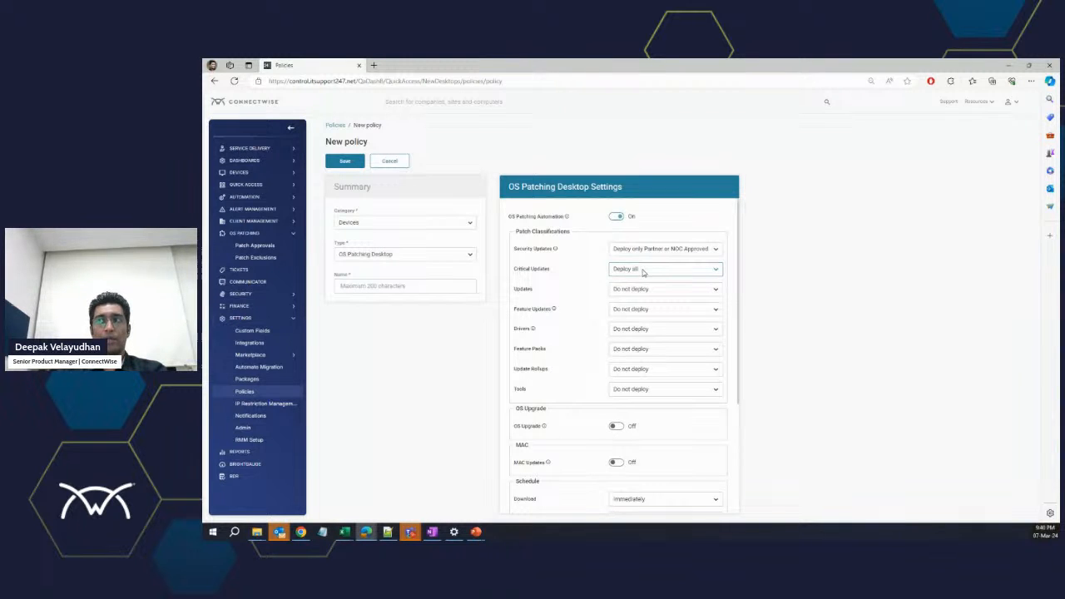
pyautogui.click(630, 288)
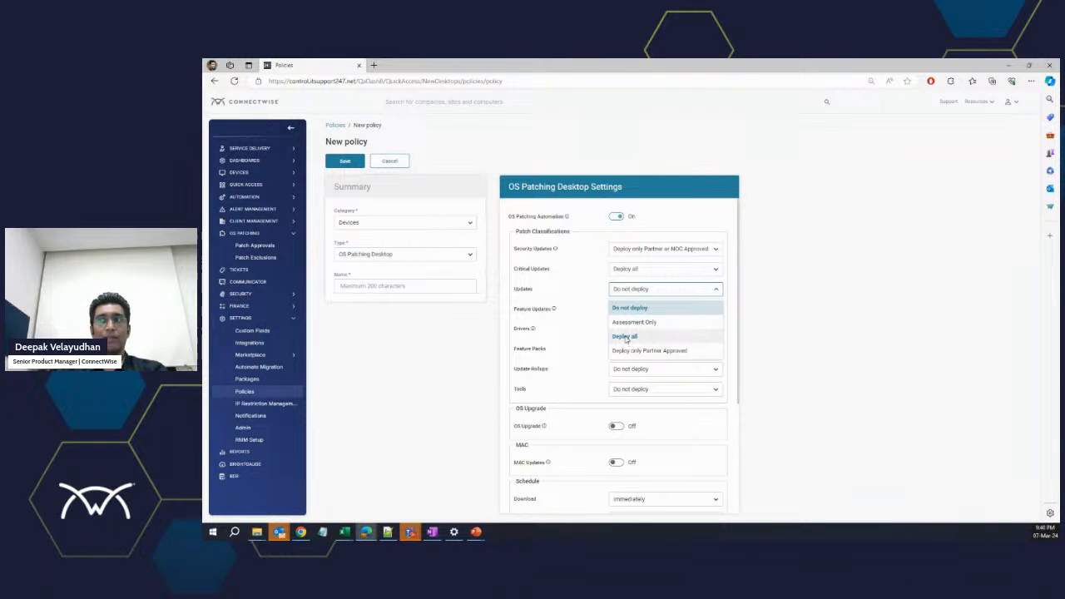
pyautogui.click(625, 338)
pyautogui.click(620, 290)
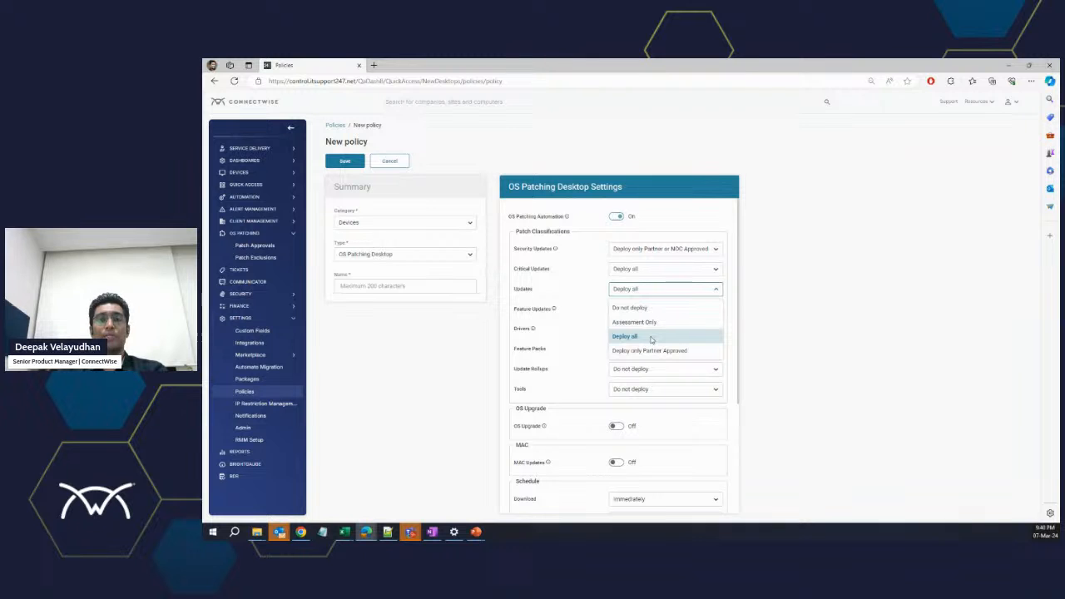
pyautogui.click(651, 337)
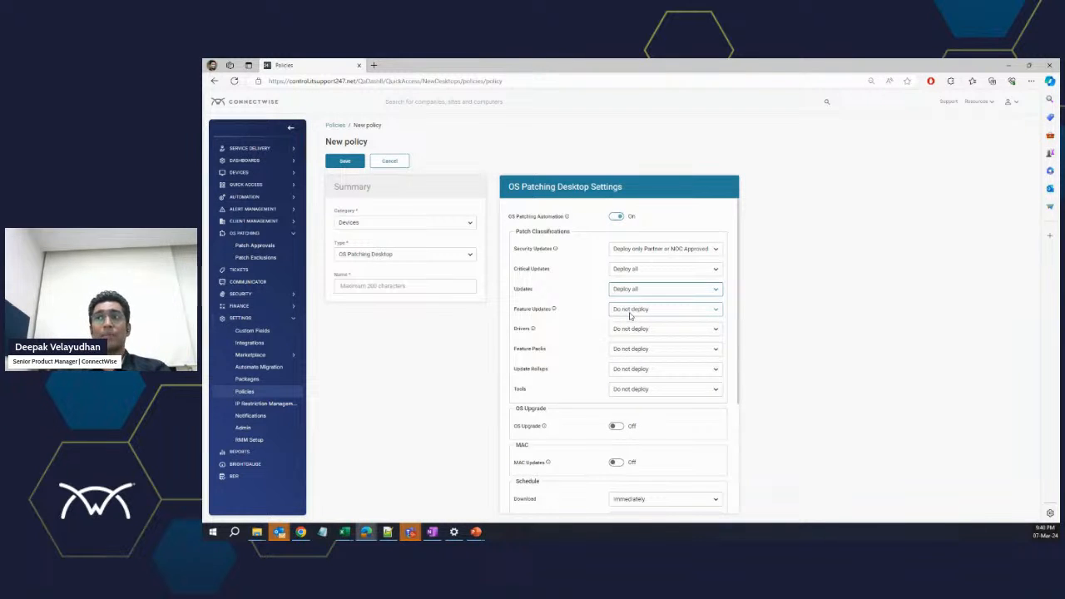
# Step: Choose Deploy all for Feature Updates, try Deploy only Partner Approved, and return the classification to Deploy all
pyautogui.click(630, 313)
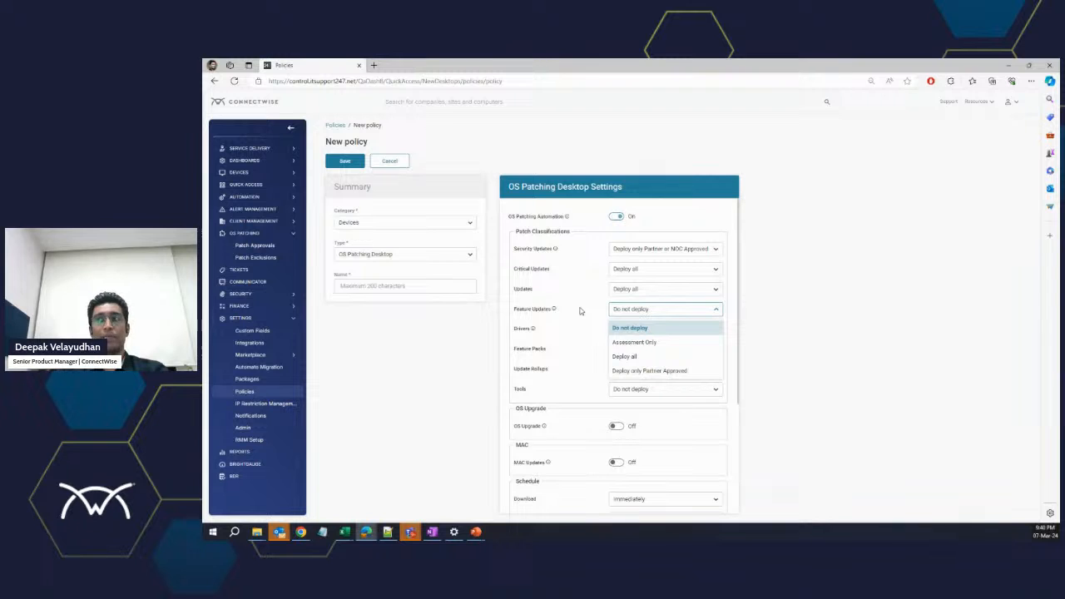
pyautogui.click(641, 359)
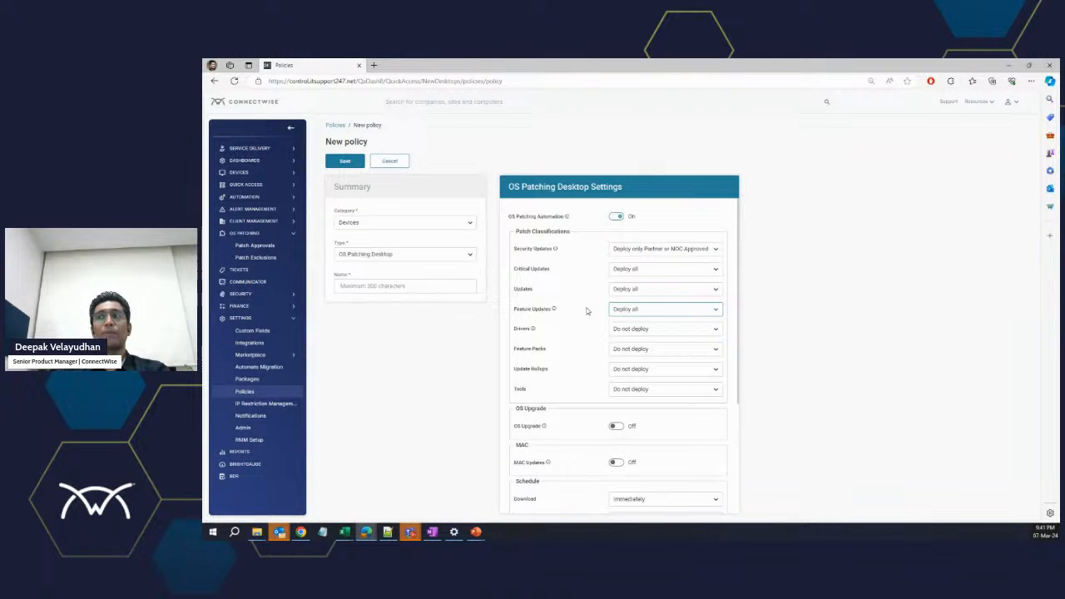
pyautogui.click(618, 310)
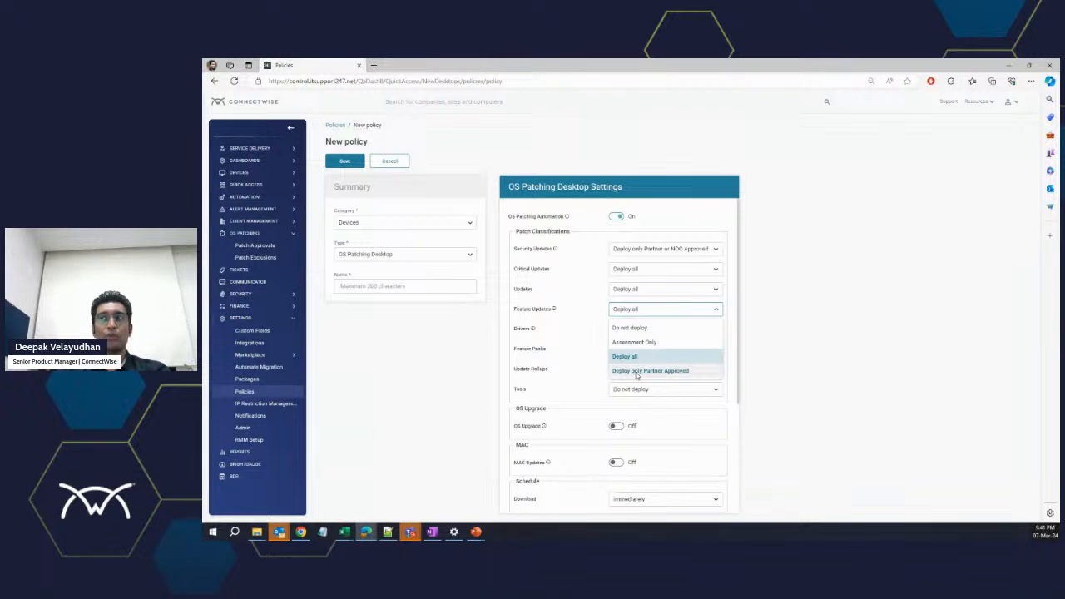
pyautogui.click(638, 371)
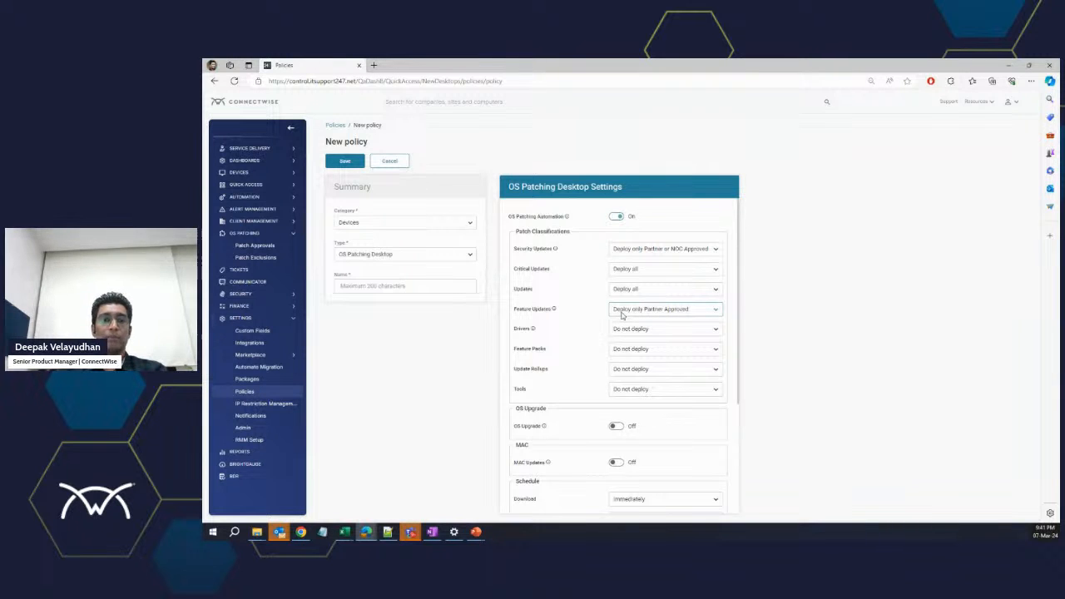
pyautogui.click(621, 314)
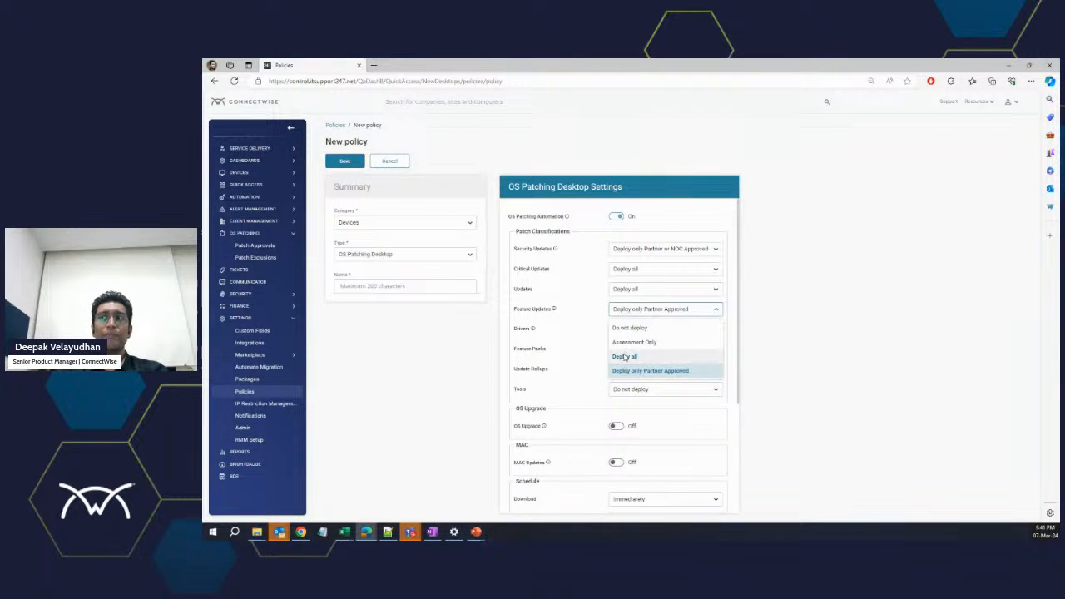
pyautogui.click(625, 357)
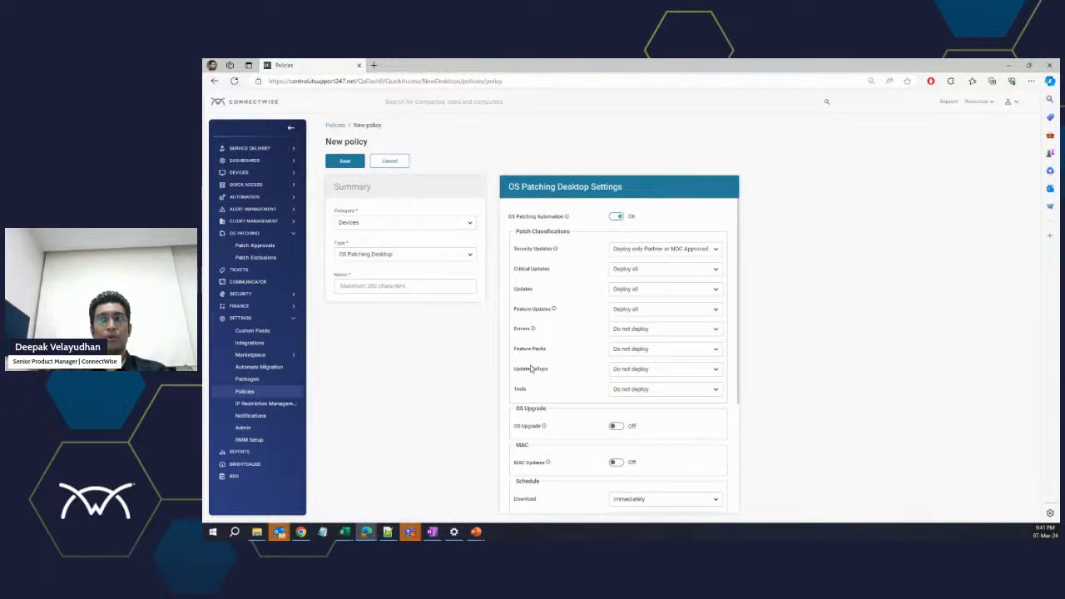
# Step: Try Deploy only Partner Approved and Deploy all for the Update Rollups classification, and return it to Do not deploy
pyautogui.click(632, 373)
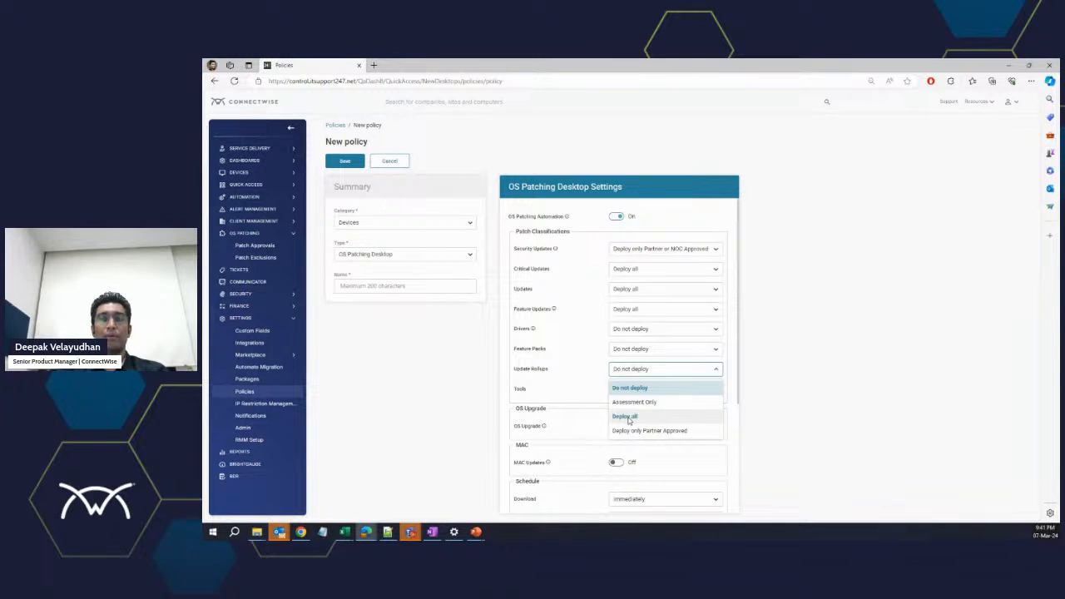
pyautogui.click(589, 383)
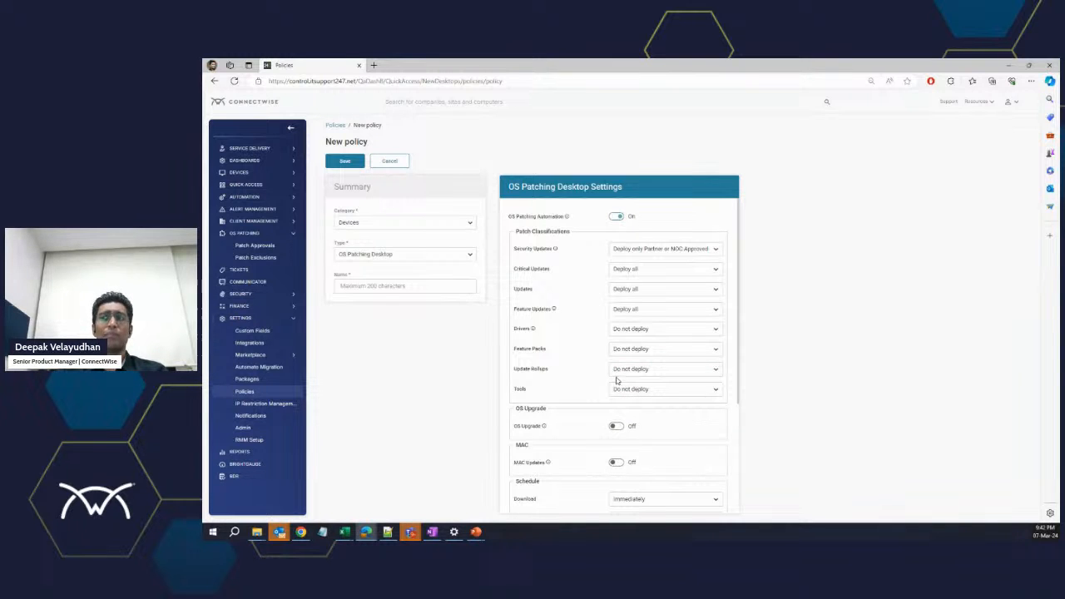
pyautogui.click(618, 372)
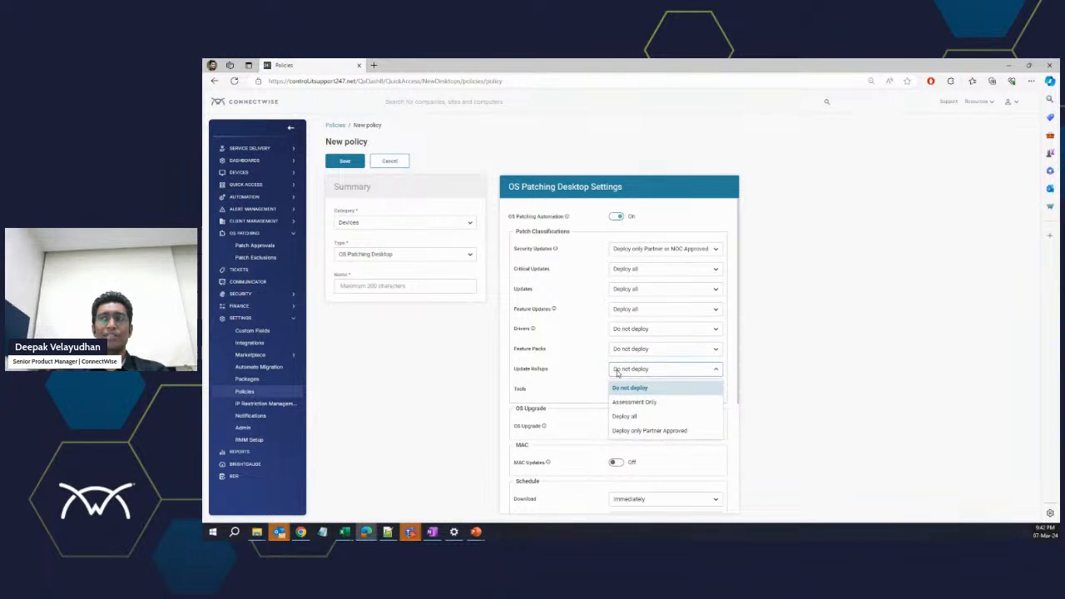
pyautogui.click(625, 430)
pyautogui.click(622, 372)
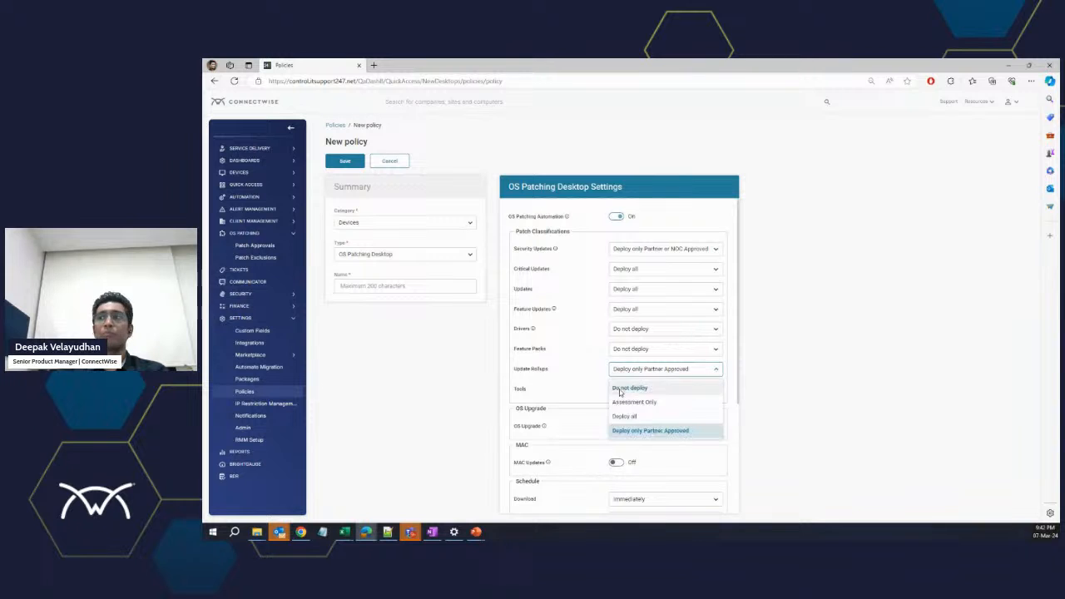
pyautogui.click(624, 418)
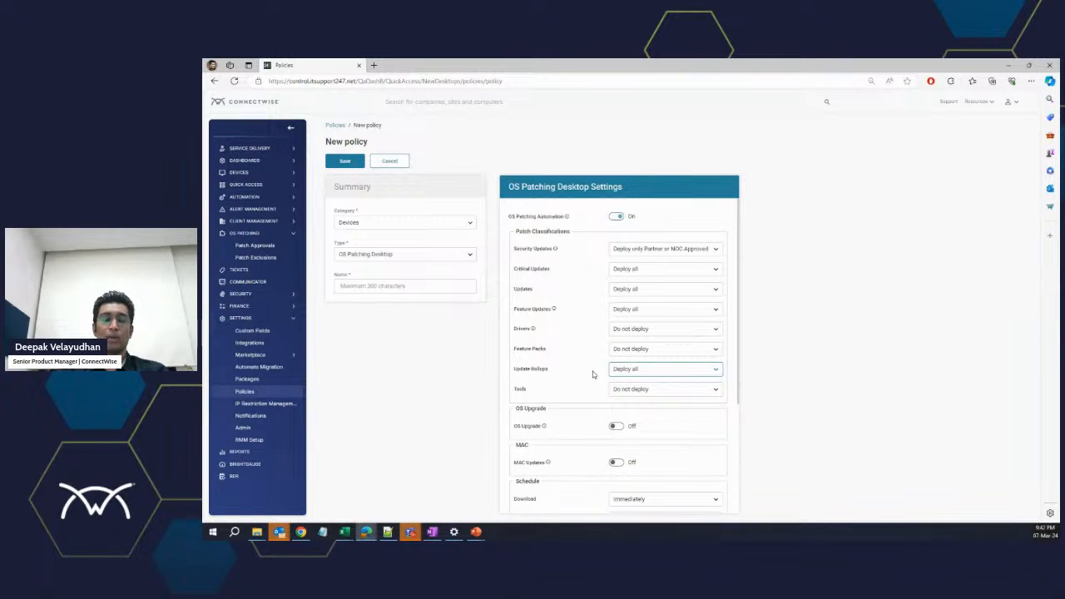
pyautogui.click(622, 372)
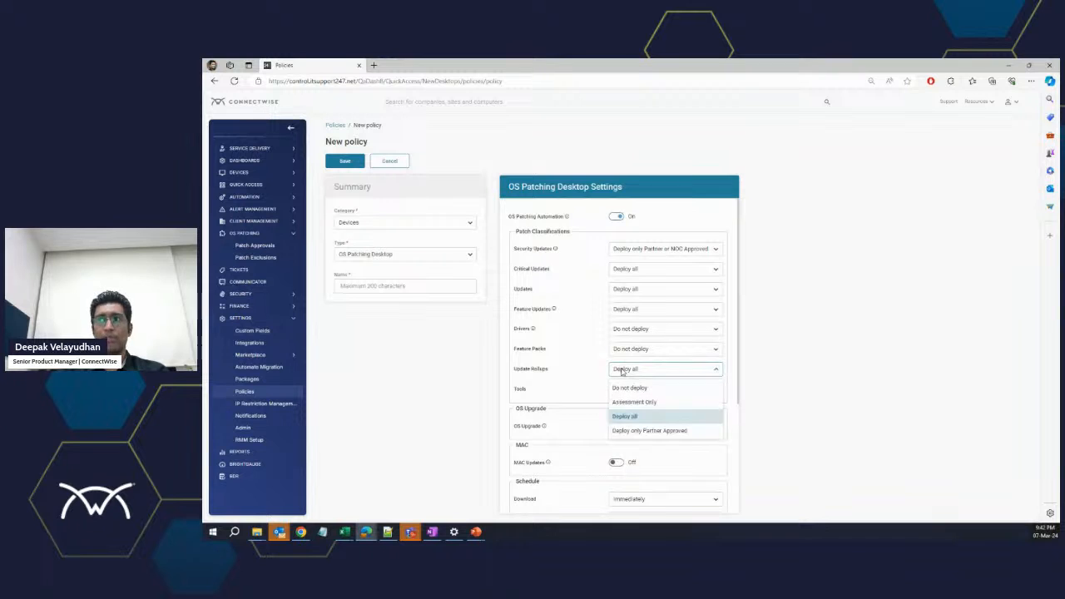
pyautogui.click(599, 371)
pyautogui.click(622, 369)
pyautogui.click(625, 399)
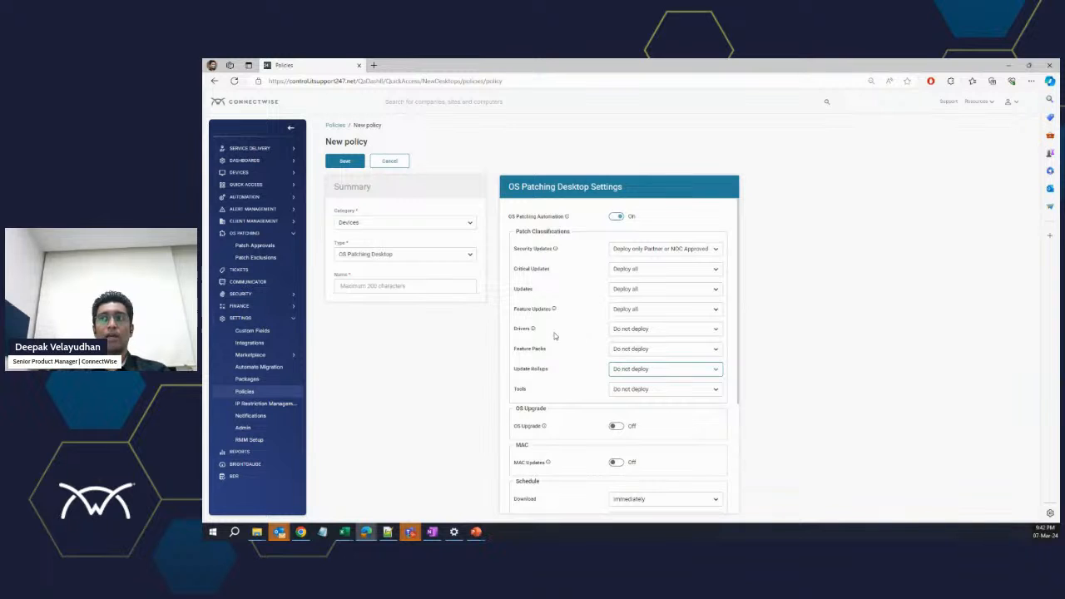
# Step: Check the deployment choices offered for the Drivers and Feature Packs classifications without changing either one
pyautogui.moveTo(534, 330)
pyautogui.click(641, 333)
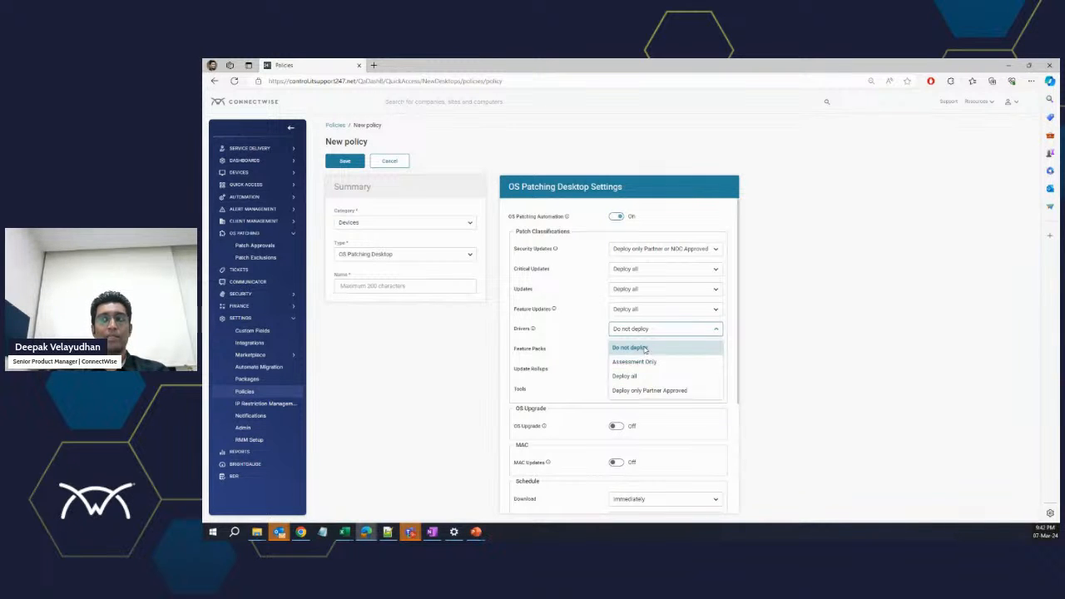
pyautogui.click(586, 332)
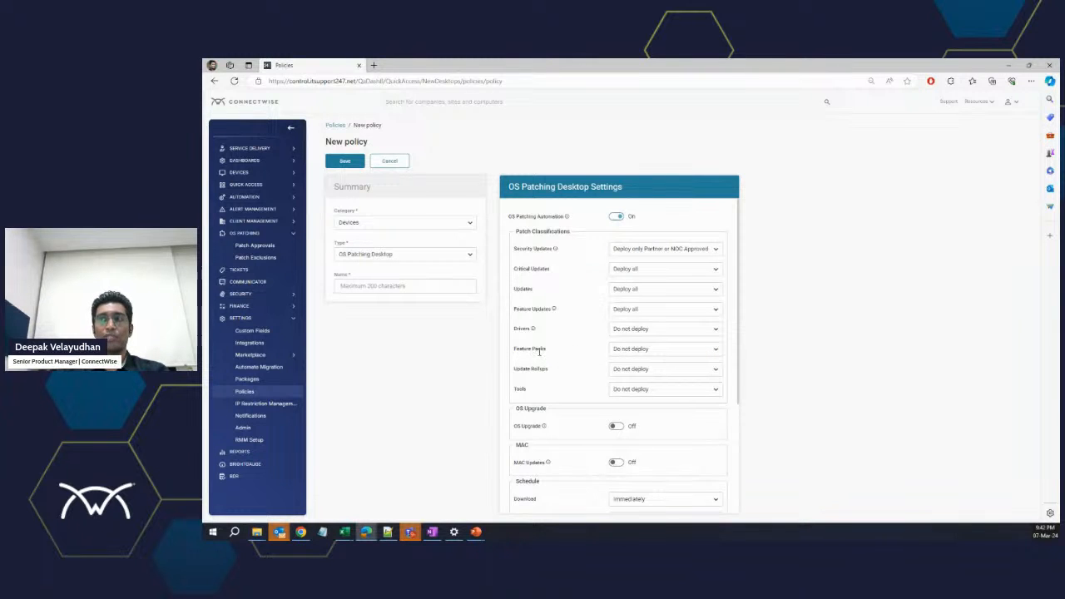
pyautogui.click(630, 355)
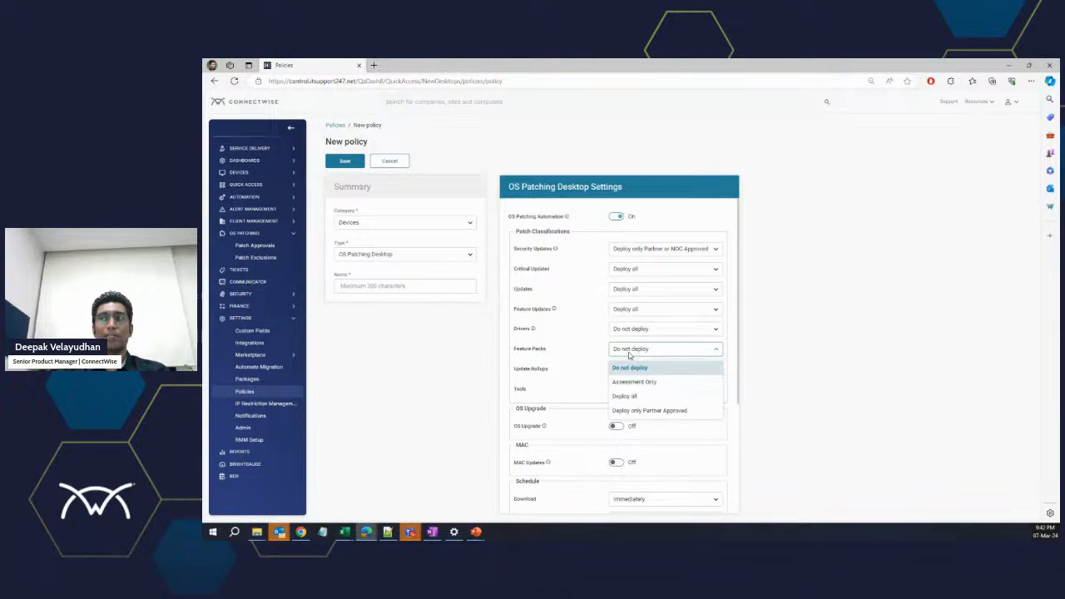
pyautogui.click(580, 353)
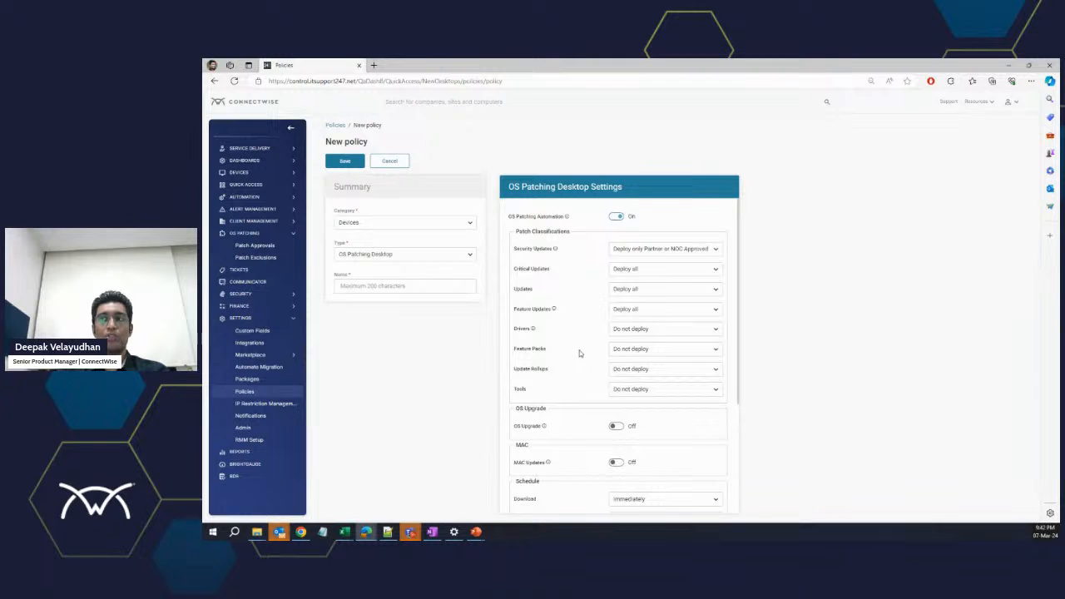
# Step: Set the Update Rollups patch classification to Deploy all
pyautogui.scroll(-1, 579, 354)
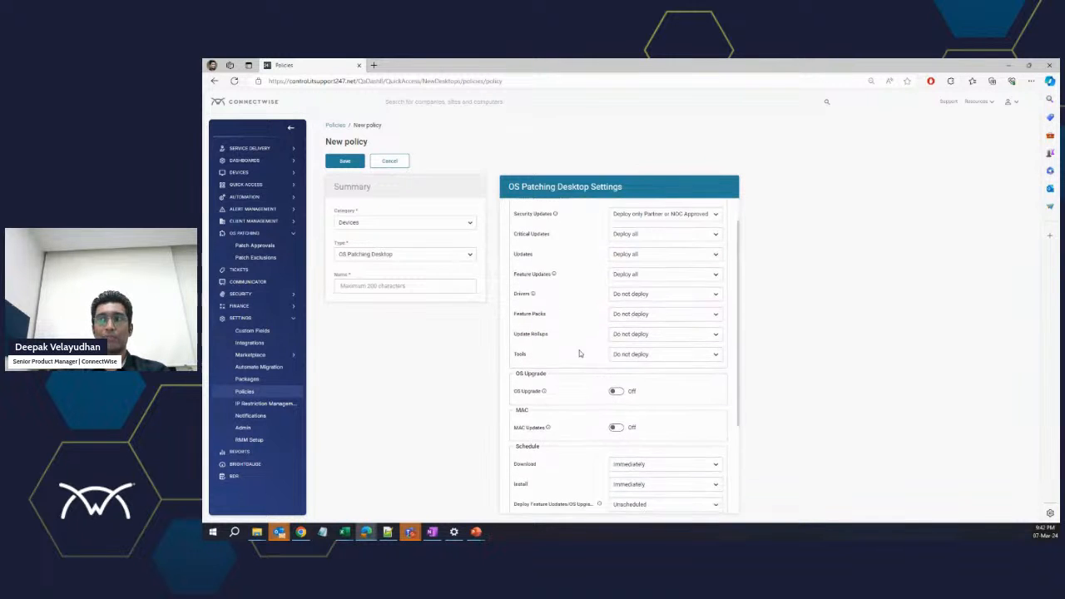
pyautogui.scroll(-1, 579, 353)
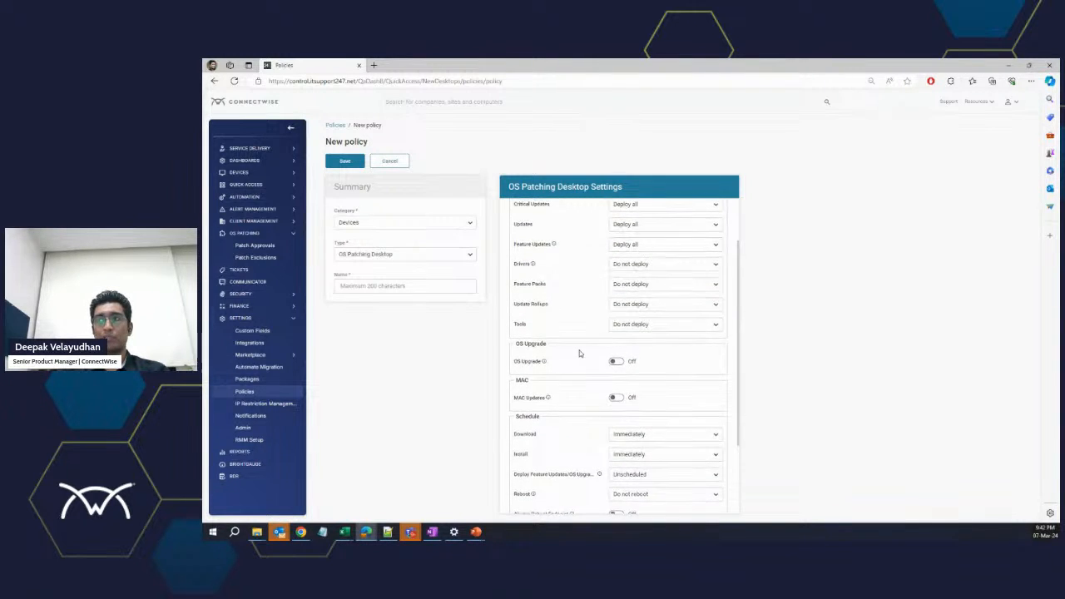
pyautogui.scroll(-1, 580, 353)
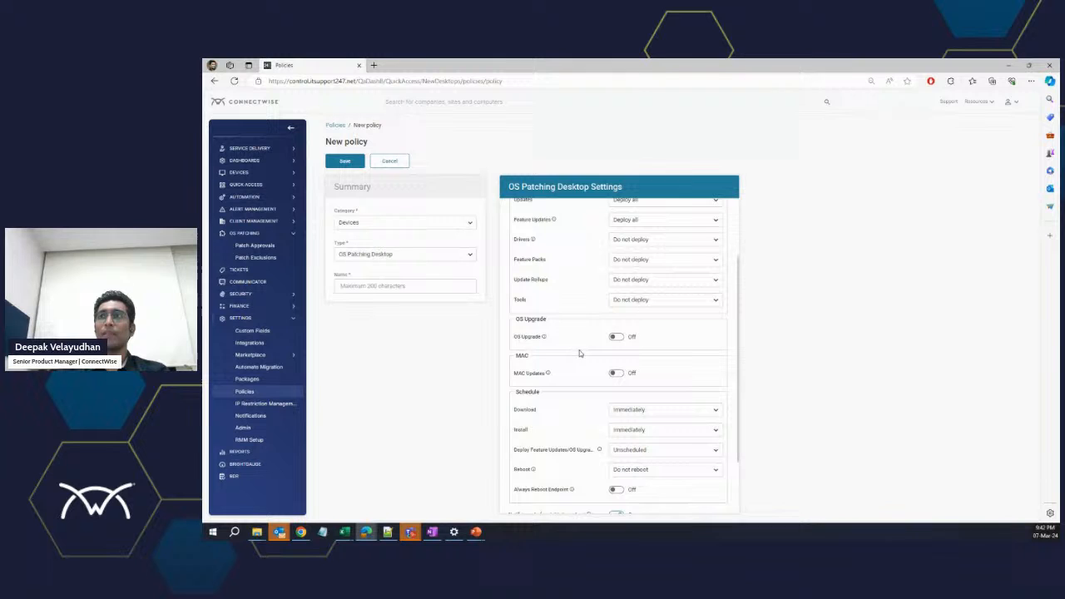
pyautogui.click(646, 280)
pyautogui.click(624, 326)
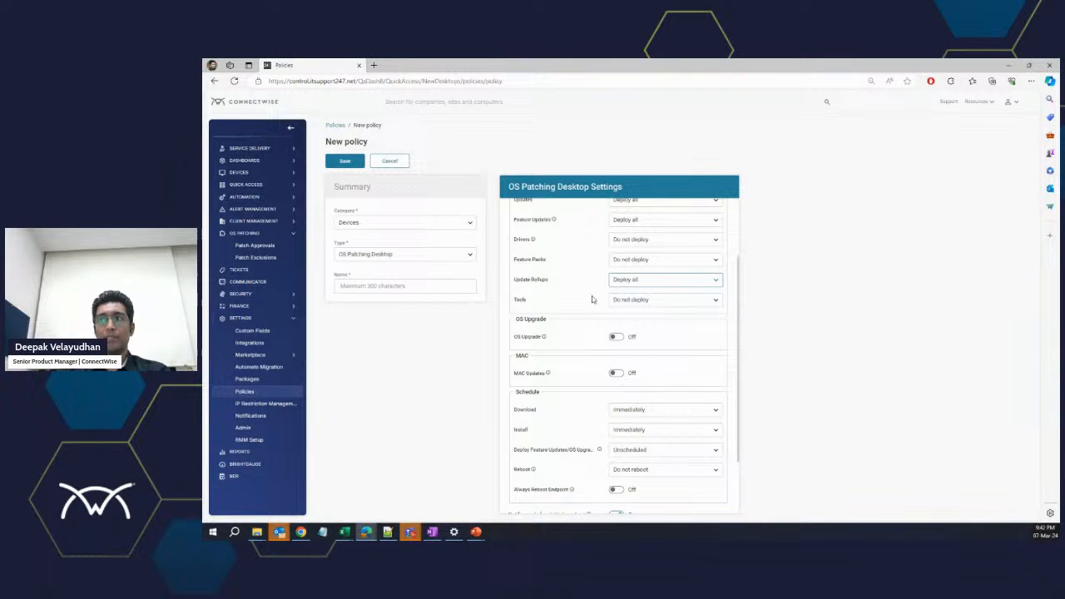
# Step: Turn on OS Upgrade in the OS Patching Desktop settings
pyautogui.scroll(-1, 588, 299)
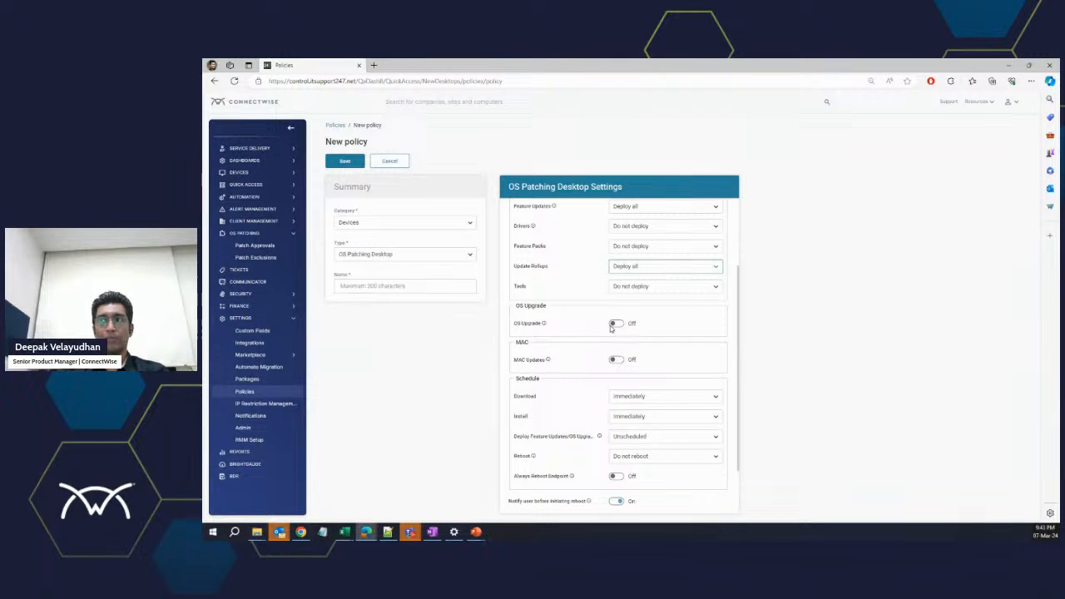
pyautogui.click(617, 324)
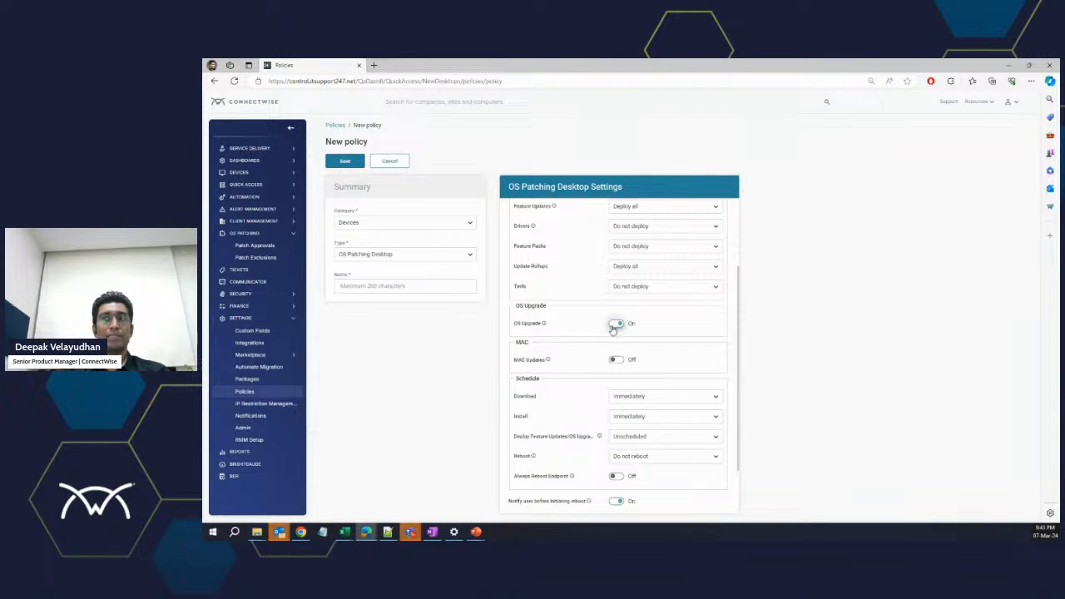
pyautogui.click(615, 324)
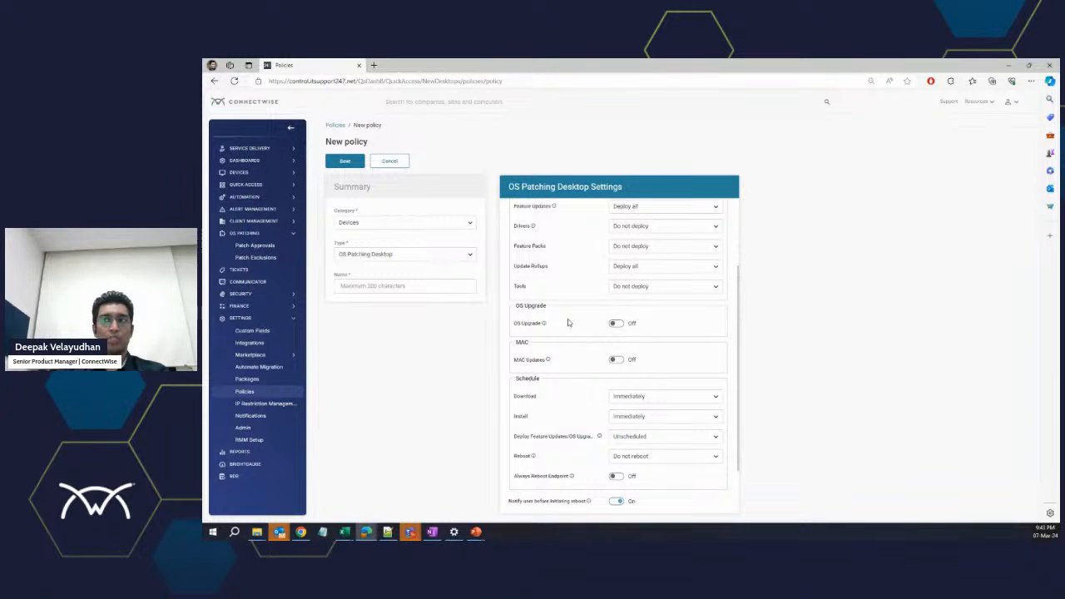
pyautogui.scroll(1, 568, 323)
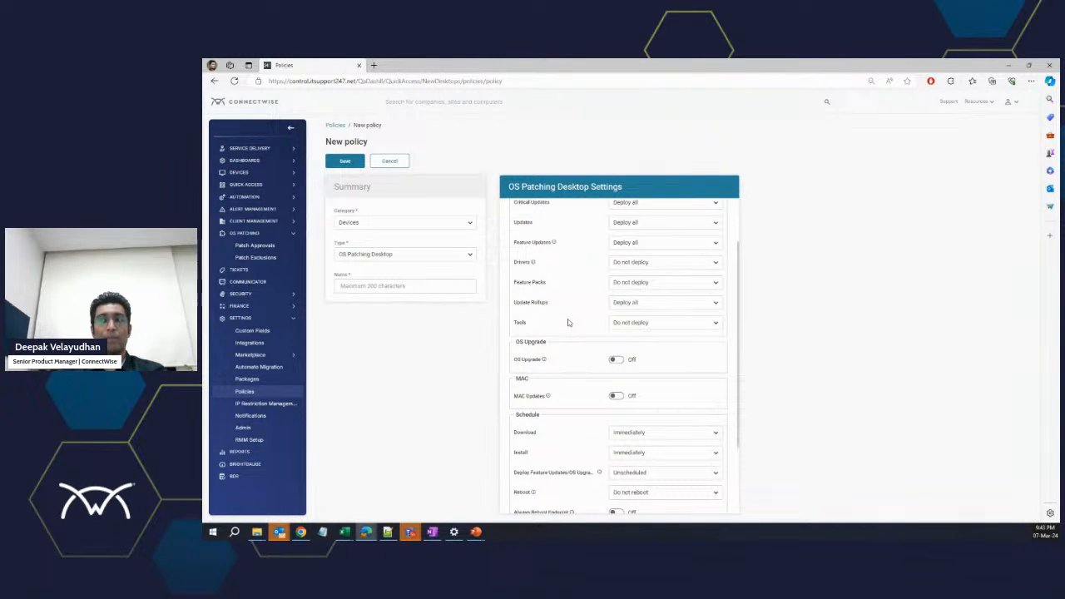
pyautogui.click(614, 359)
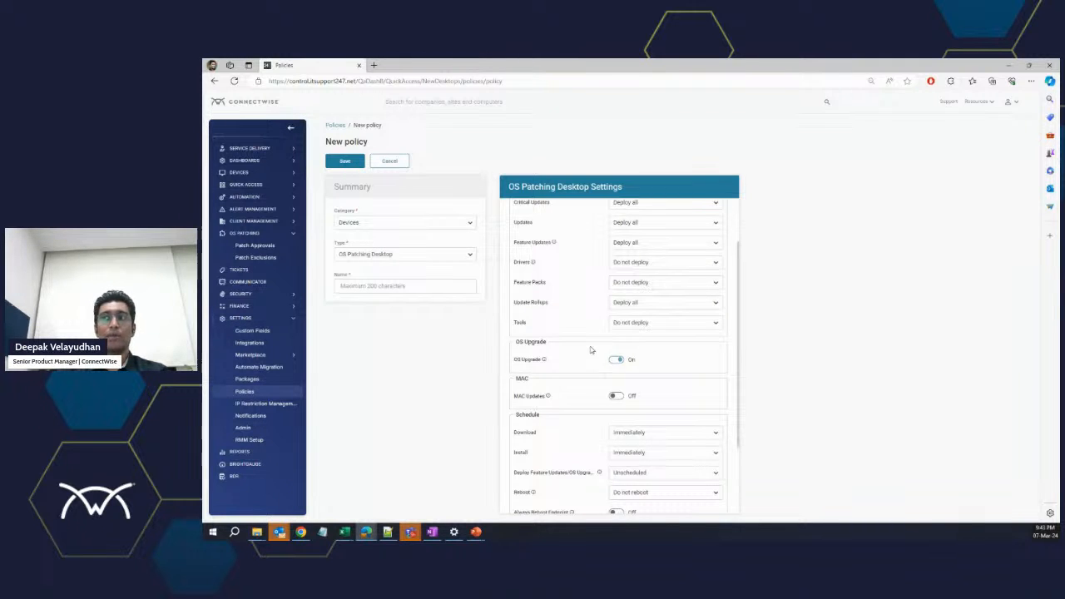
# Step: Turn on MAC Updates in the OS Patching Desktop settings
pyautogui.scroll(-1, 599, 341)
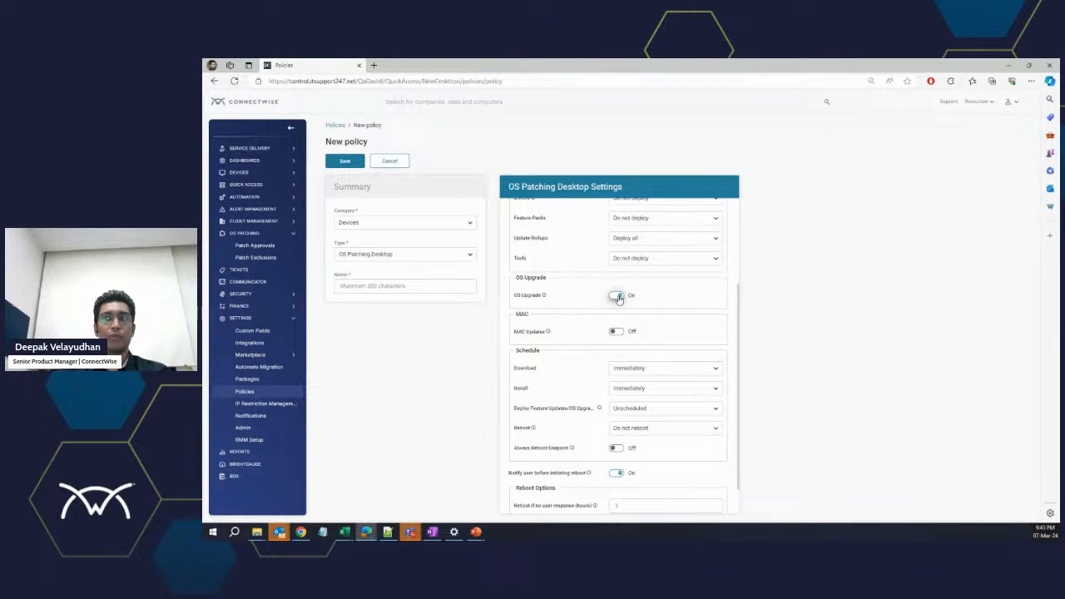
pyautogui.scroll(2, 701, 307)
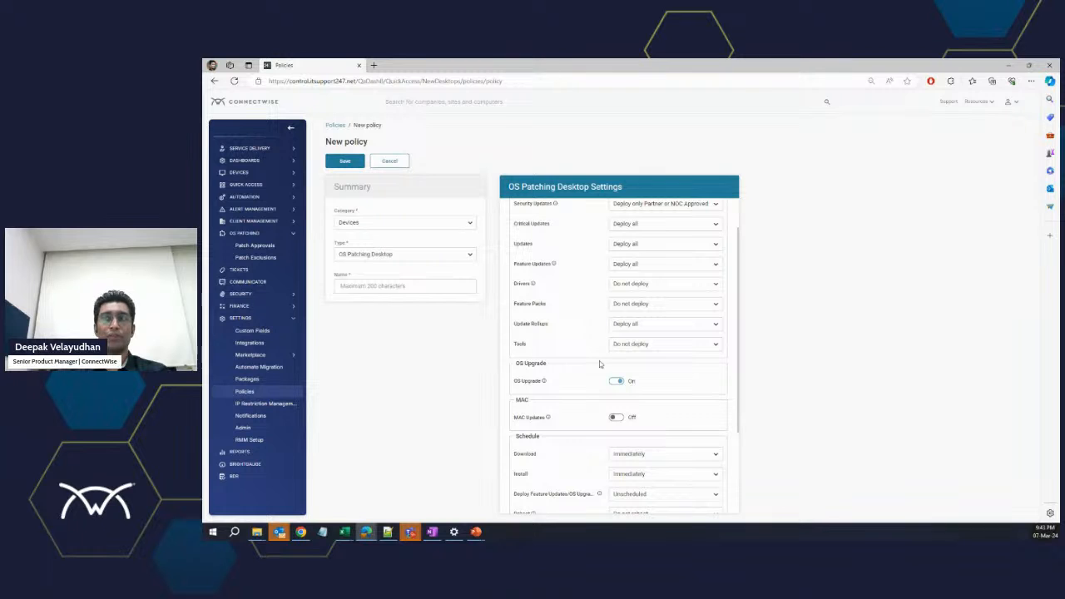
pyautogui.scroll(-1, 599, 364)
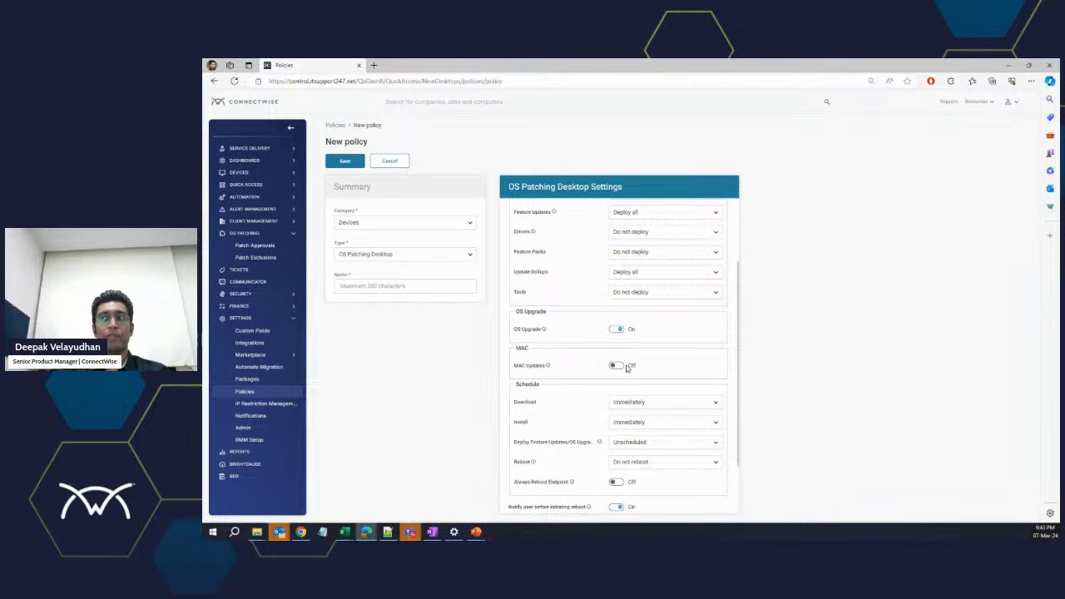
pyautogui.click(615, 366)
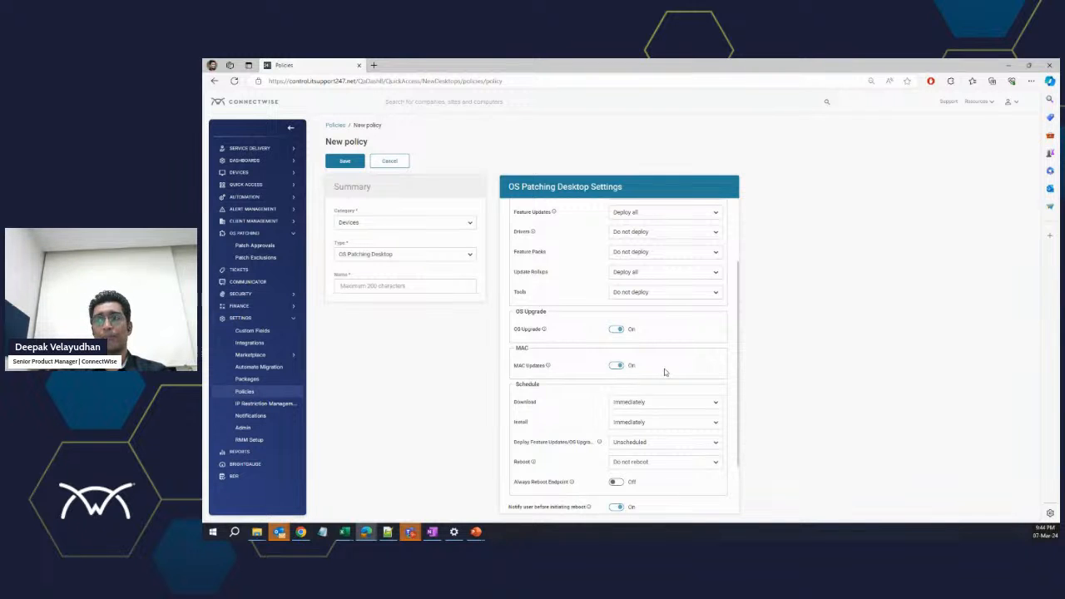
# Step: Set the patch schedule's Download option to At scheduled time
pyautogui.scroll(-2, 664, 372)
pyautogui.scroll(2, 664, 372)
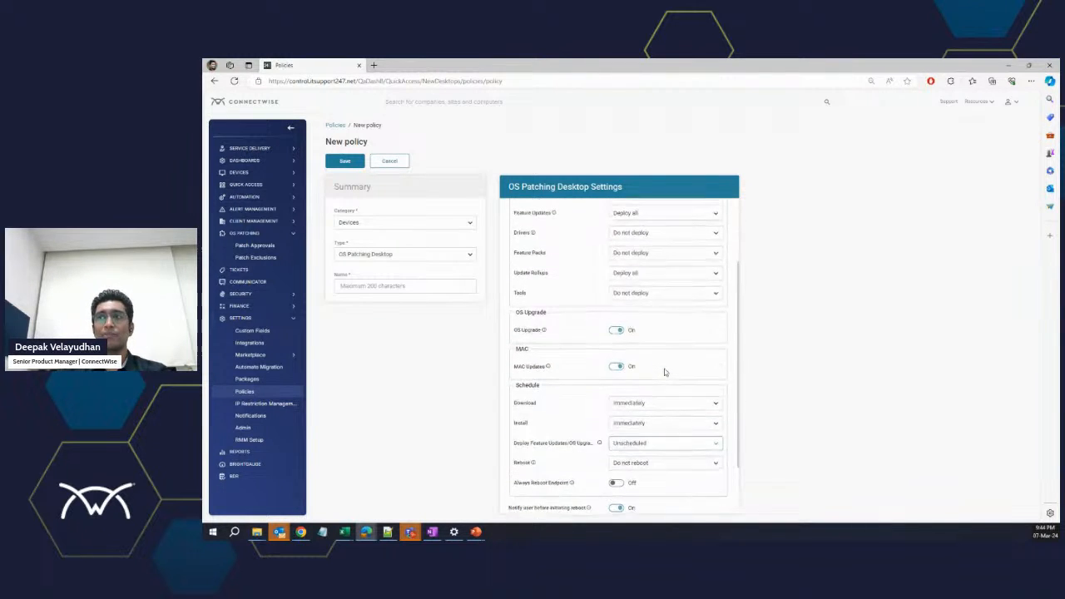
pyautogui.scroll(-2, 663, 371)
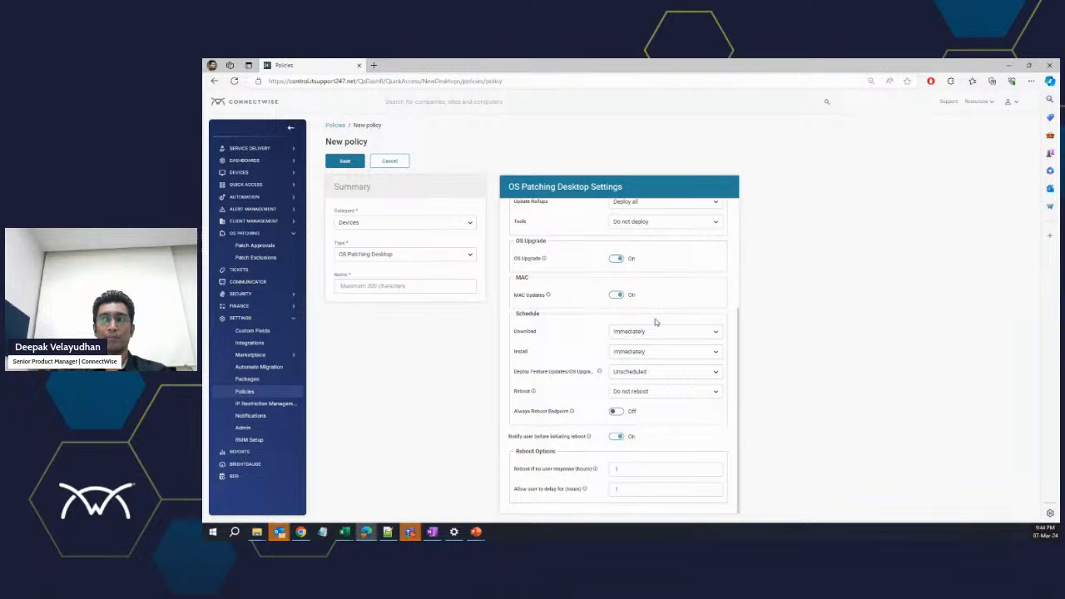
pyautogui.click(654, 331)
pyautogui.click(614, 335)
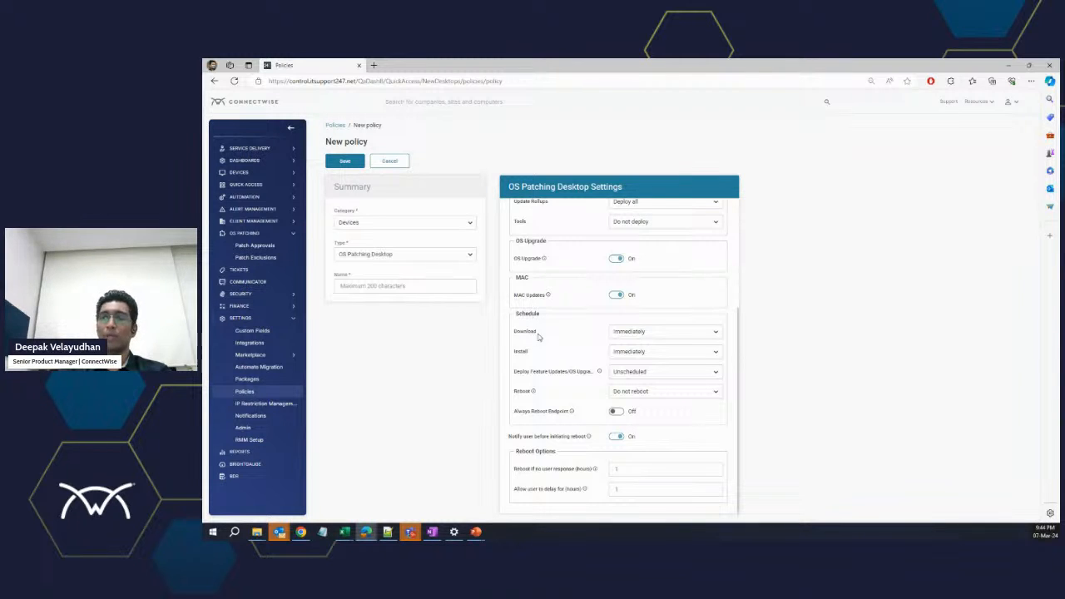
pyautogui.click(616, 336)
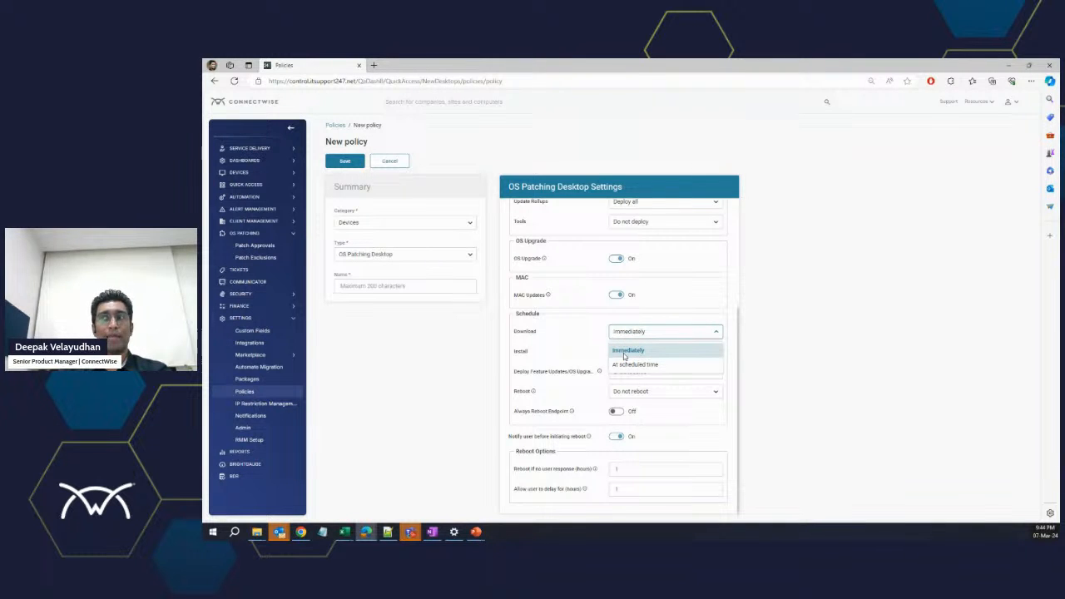
pyautogui.click(624, 355)
pyautogui.click(638, 338)
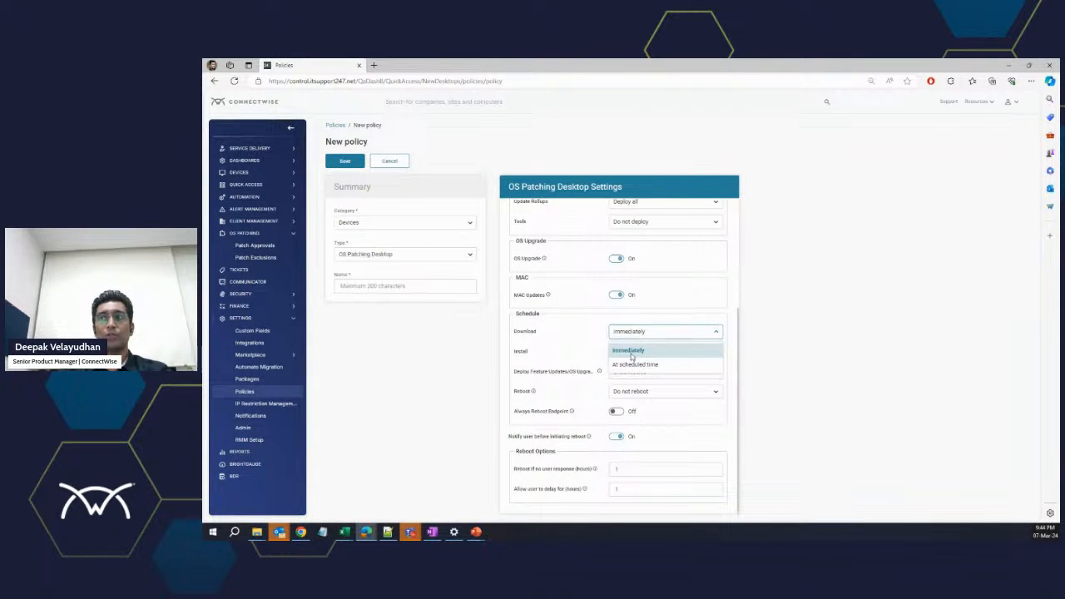
pyautogui.click(630, 364)
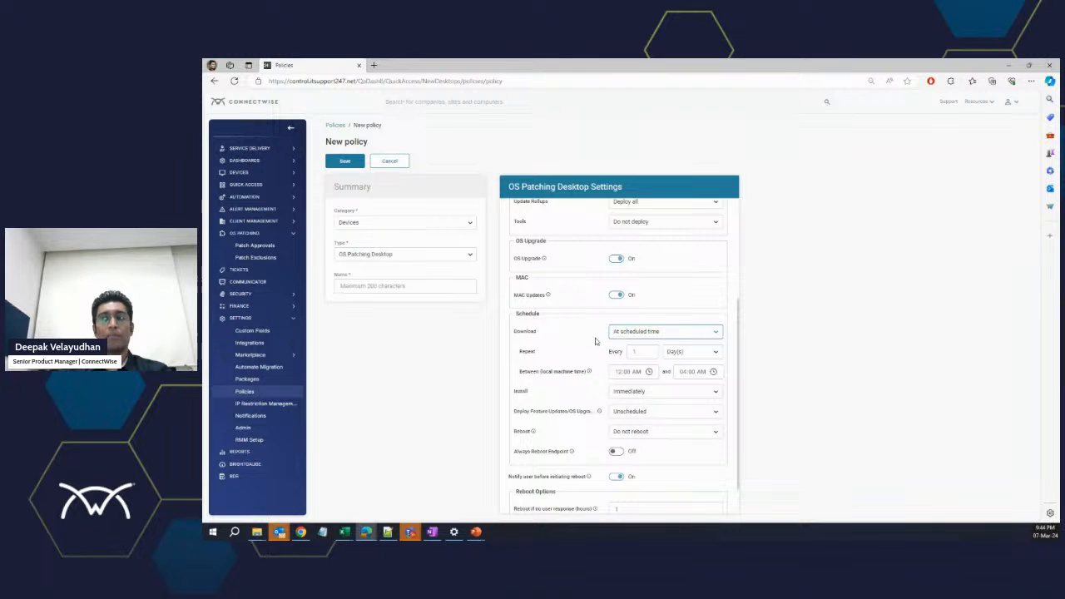
# Step: Examine the download schedule's repeat interval, its unit choices and the available download timing options
pyautogui.click(636, 351)
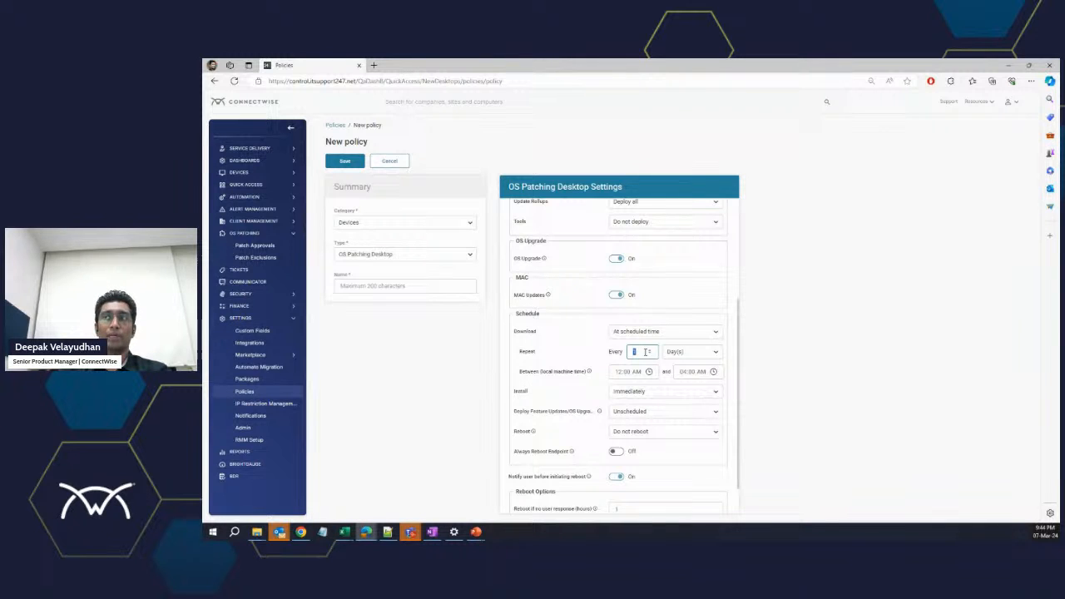
pyautogui.click(663, 355)
pyautogui.click(663, 364)
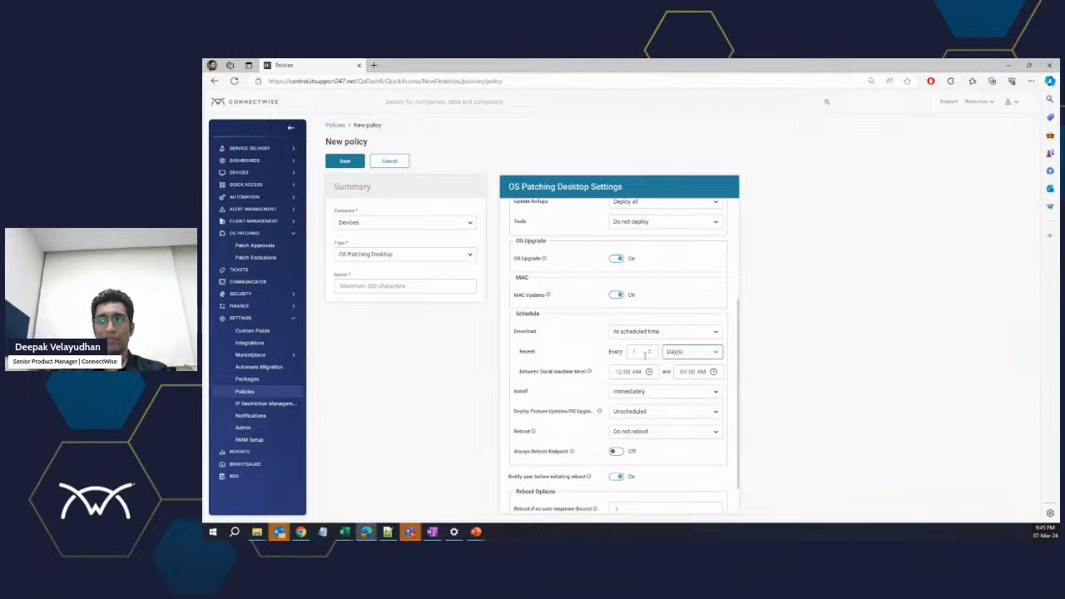
pyautogui.click(639, 354)
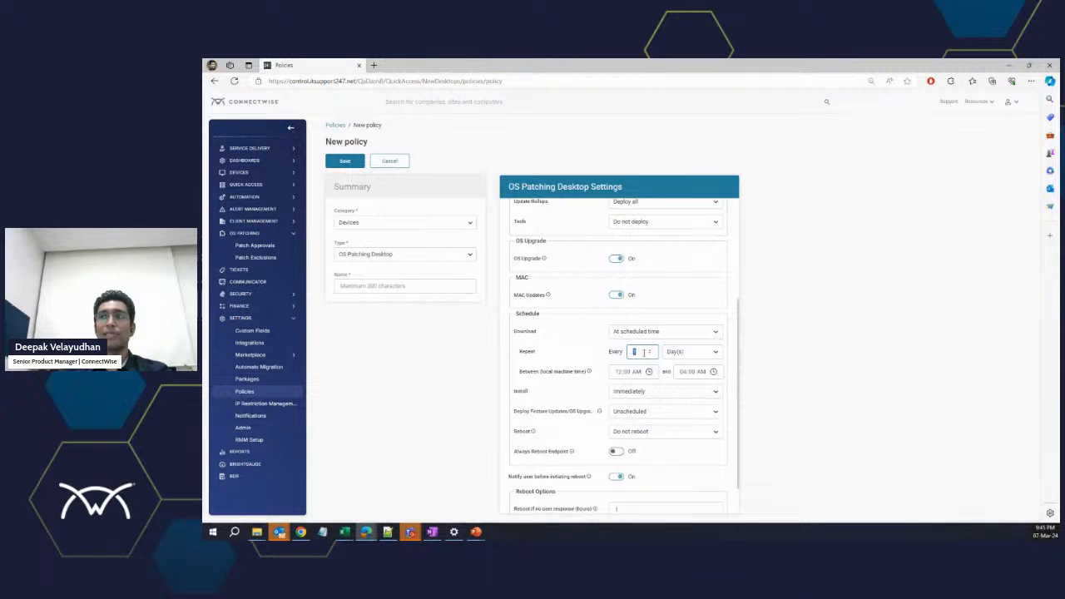
pyautogui.click(636, 332)
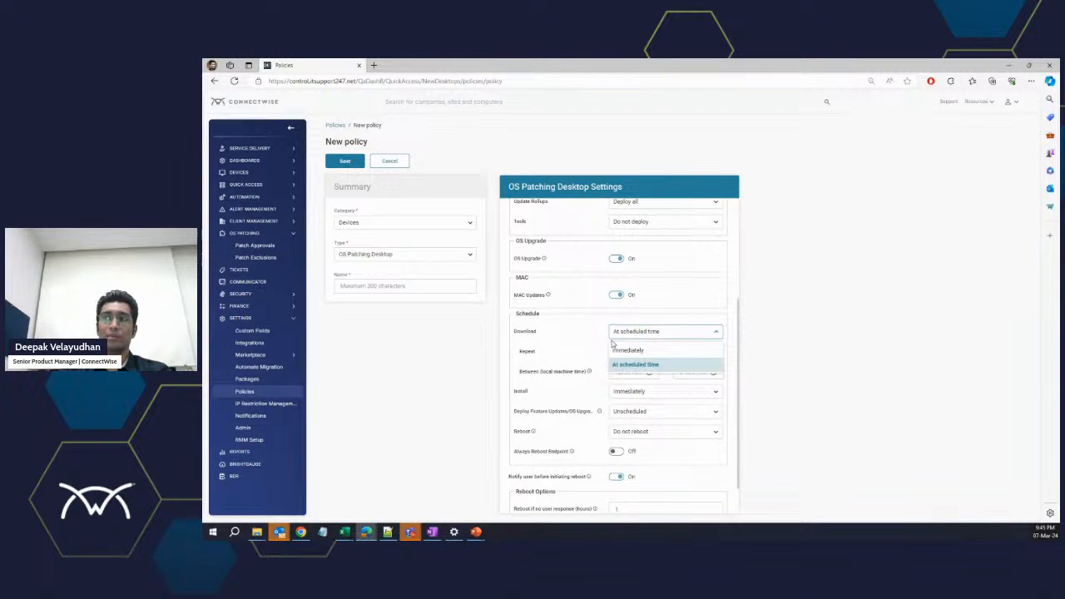
pyautogui.click(592, 336)
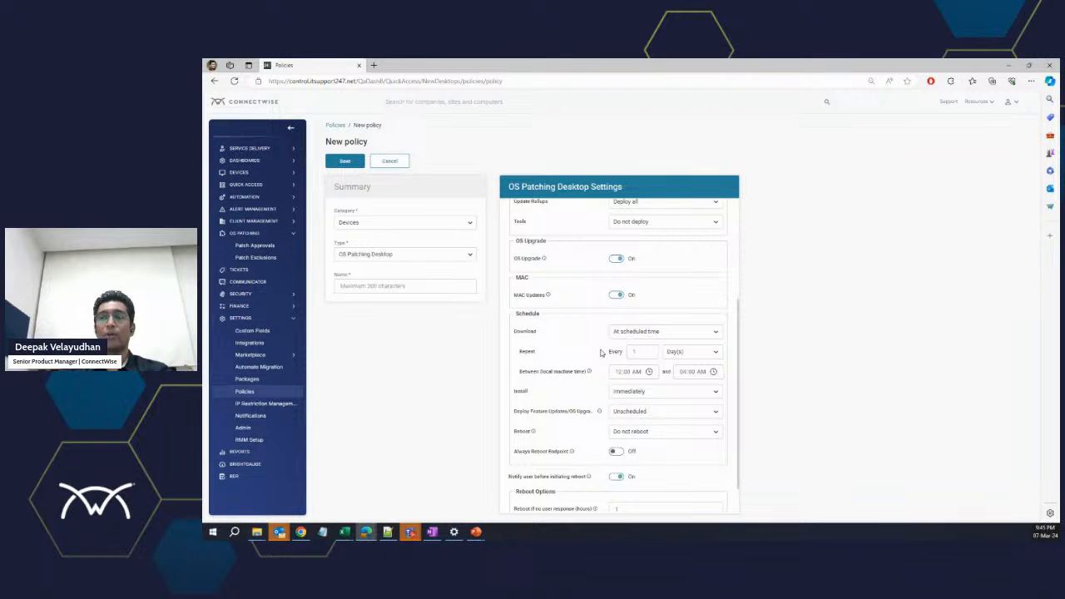
# Step: Set the patch schedule's Download option to Immediately
pyautogui.click(644, 334)
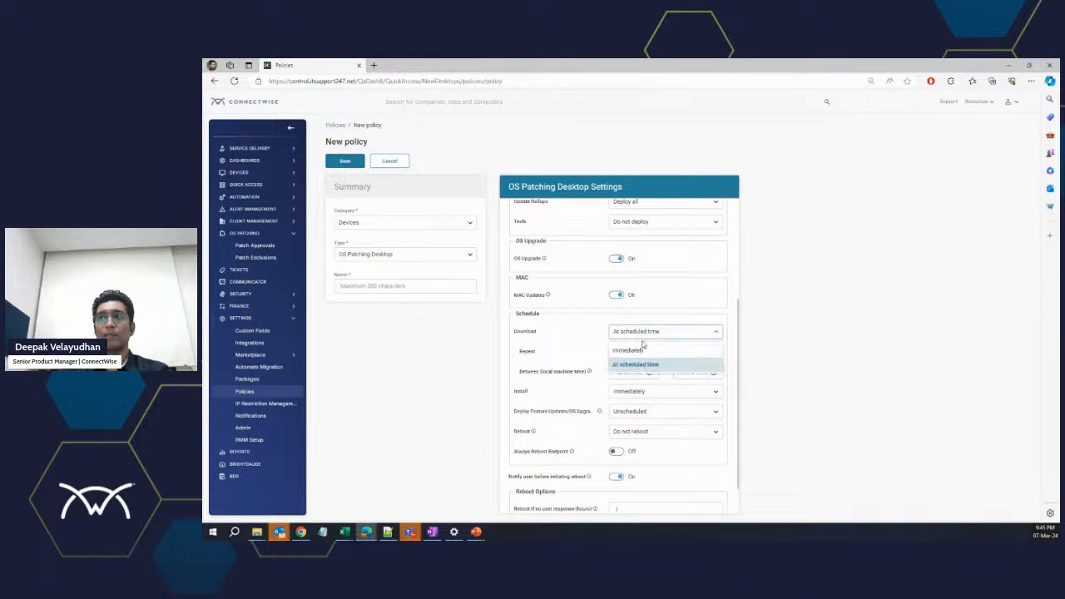
pyautogui.click(641, 349)
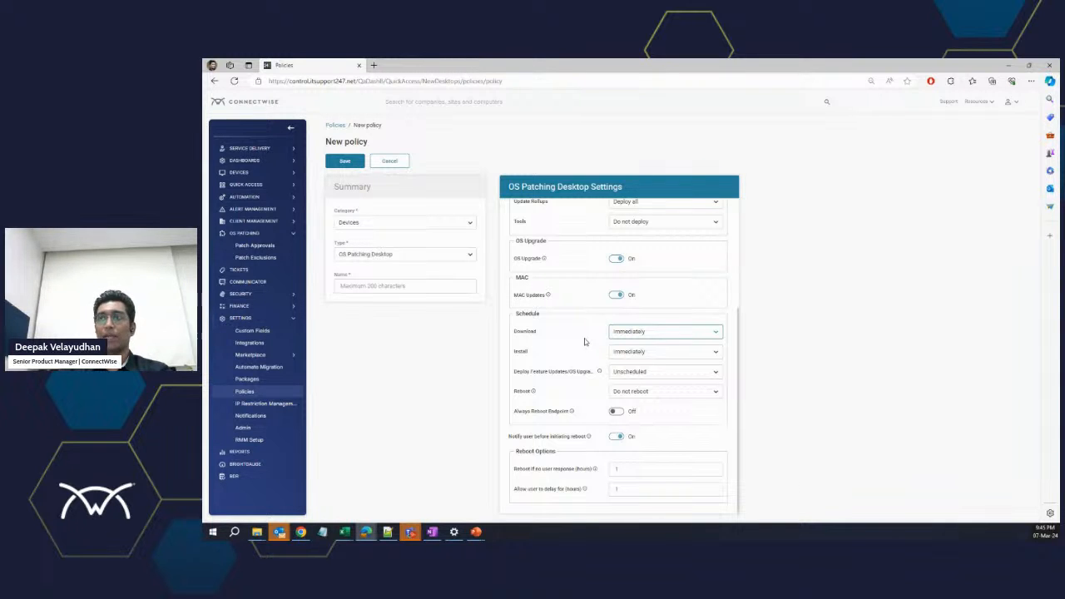
pyautogui.rightClick(647, 359)
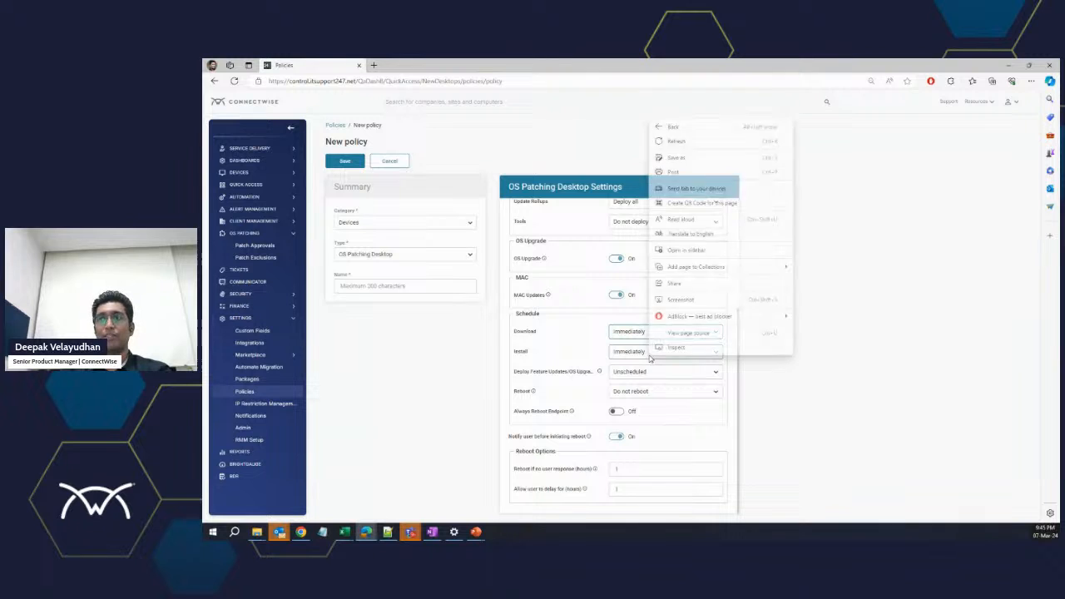
pyautogui.click(582, 358)
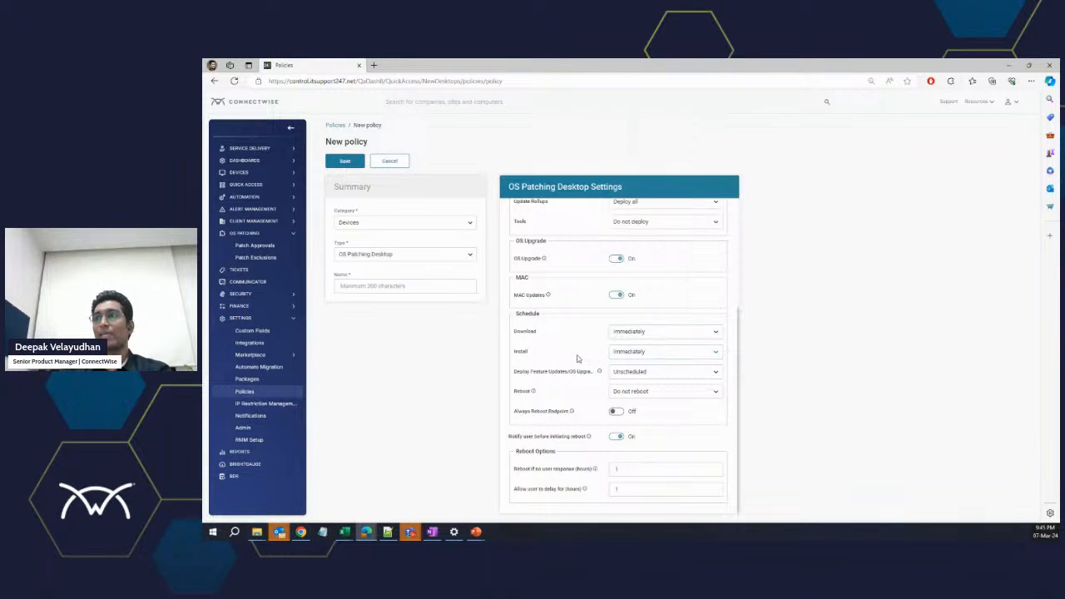
# Step: Set the patch schedule's Install option to At scheduled time
pyautogui.click(625, 357)
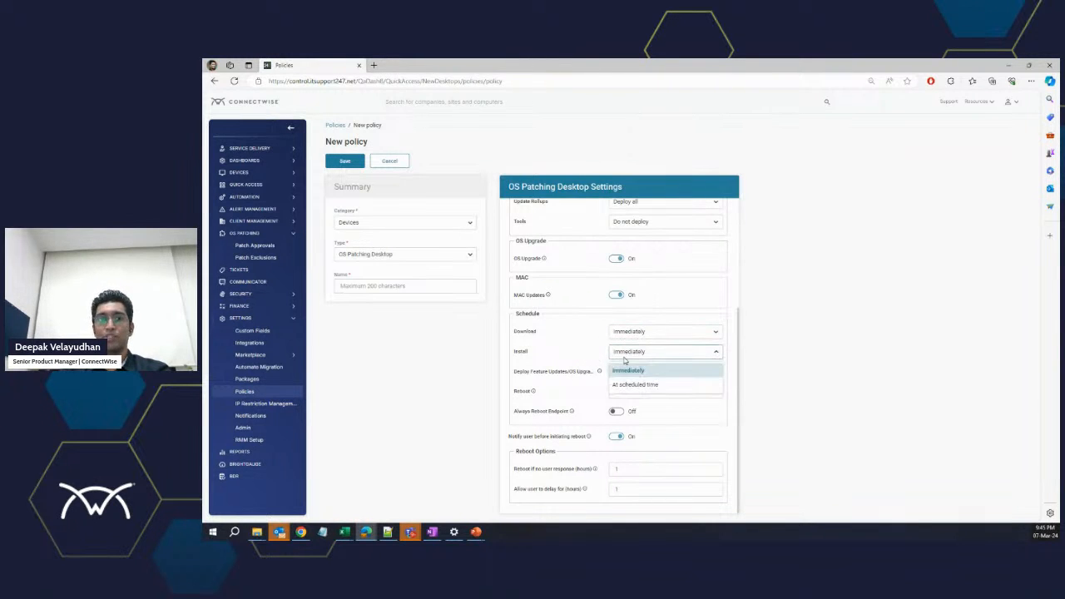
pyautogui.click(657, 379)
pyautogui.click(657, 354)
pyautogui.click(651, 367)
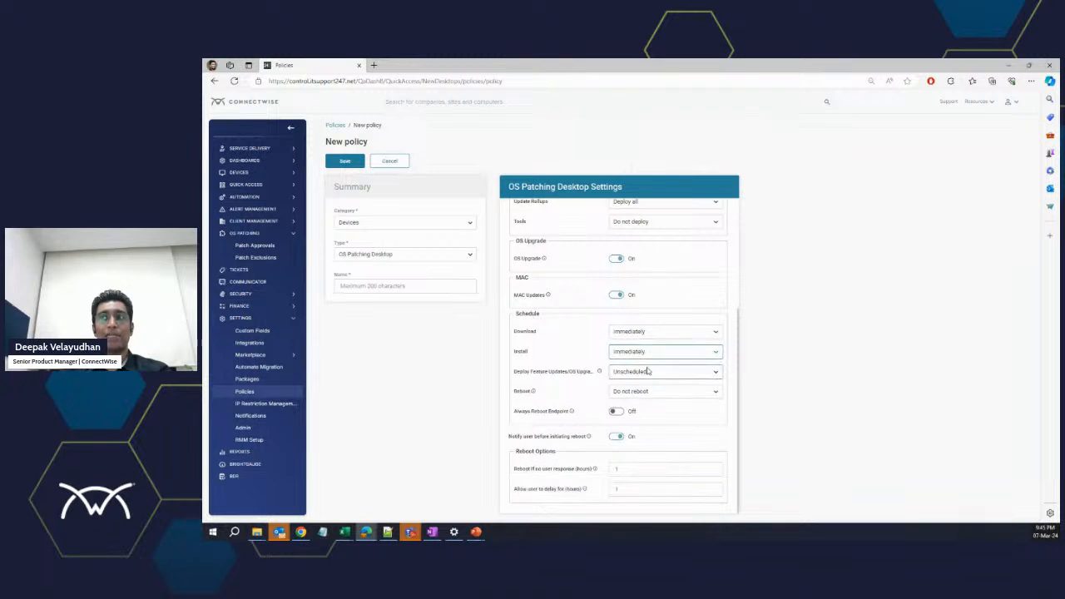
pyautogui.click(653, 353)
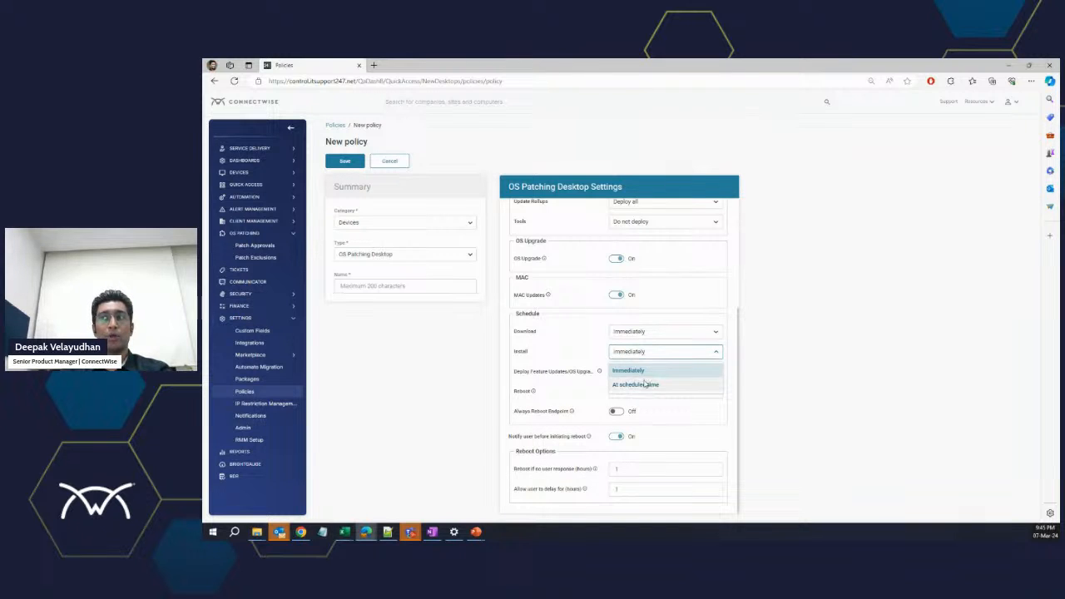
pyautogui.click(657, 380)
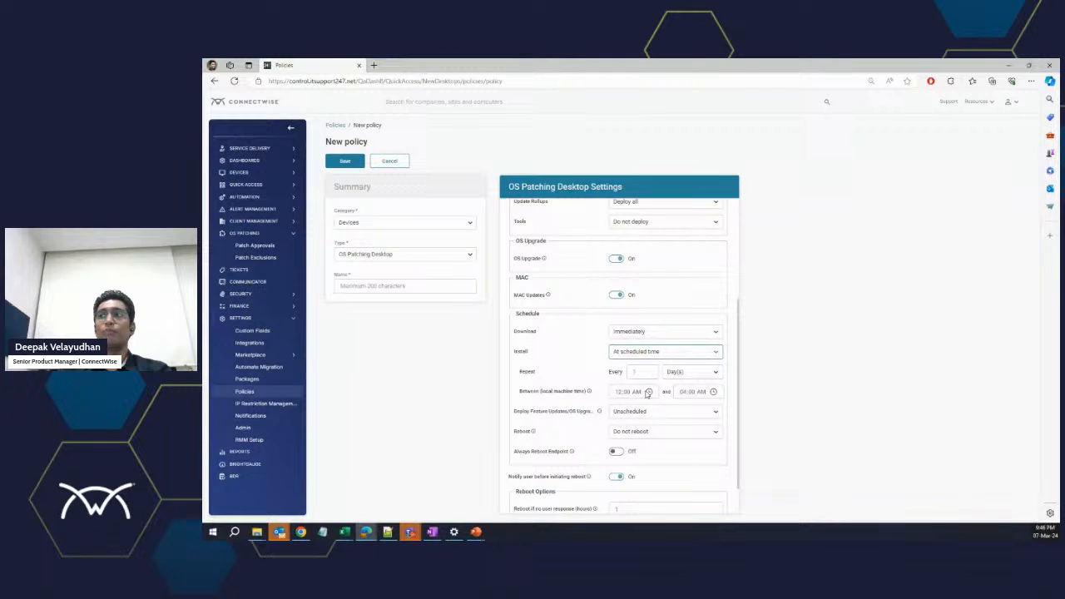
# Step: Set the end of the daily install window to 09:00 AM
pyautogui.click(648, 391)
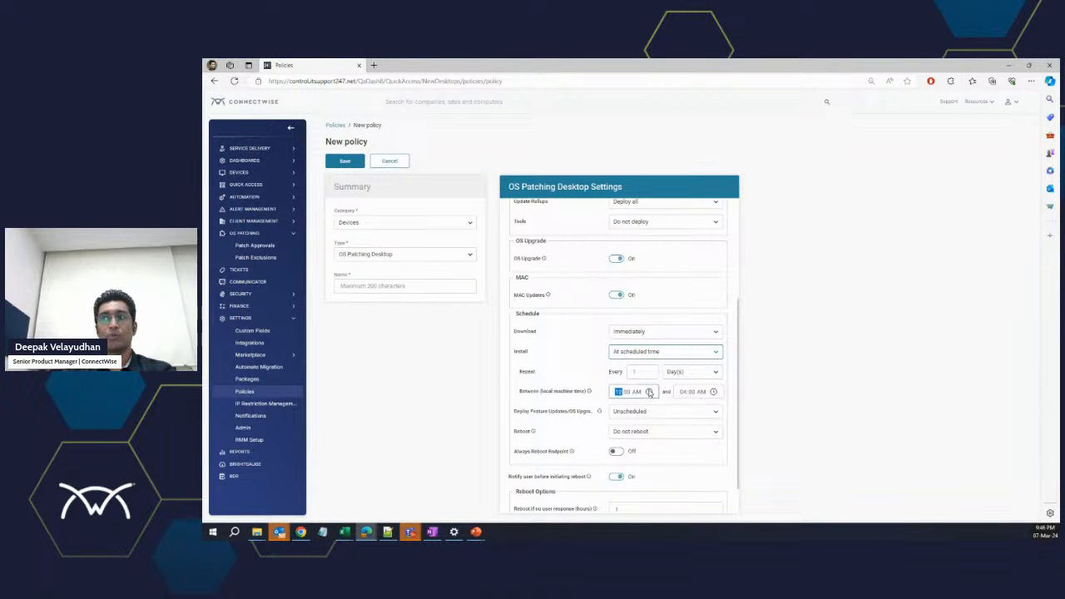
pyautogui.click(713, 391)
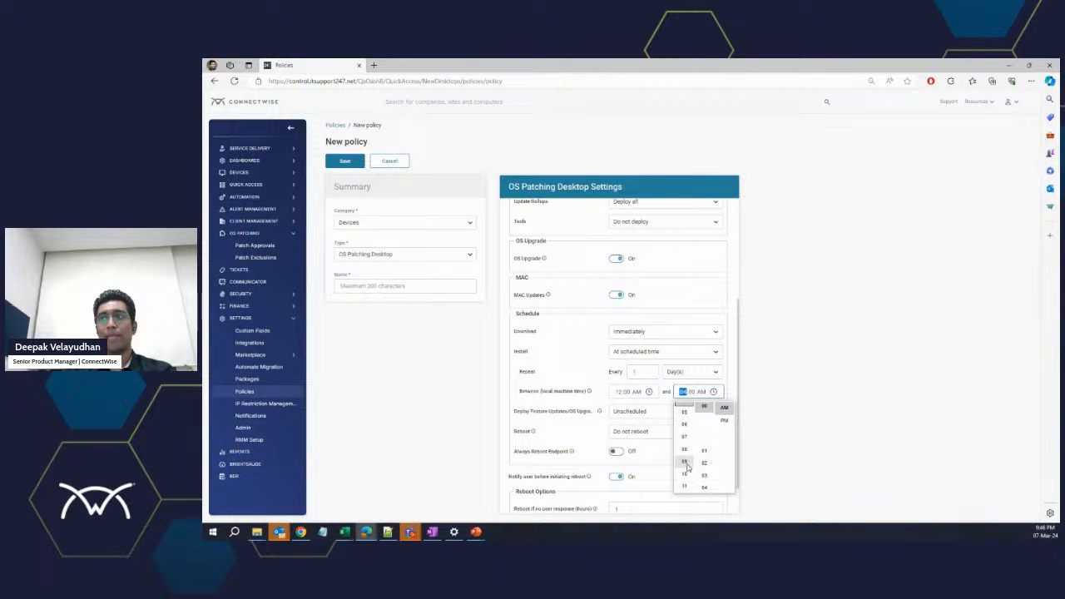
pyautogui.click(687, 468)
pyautogui.click(724, 408)
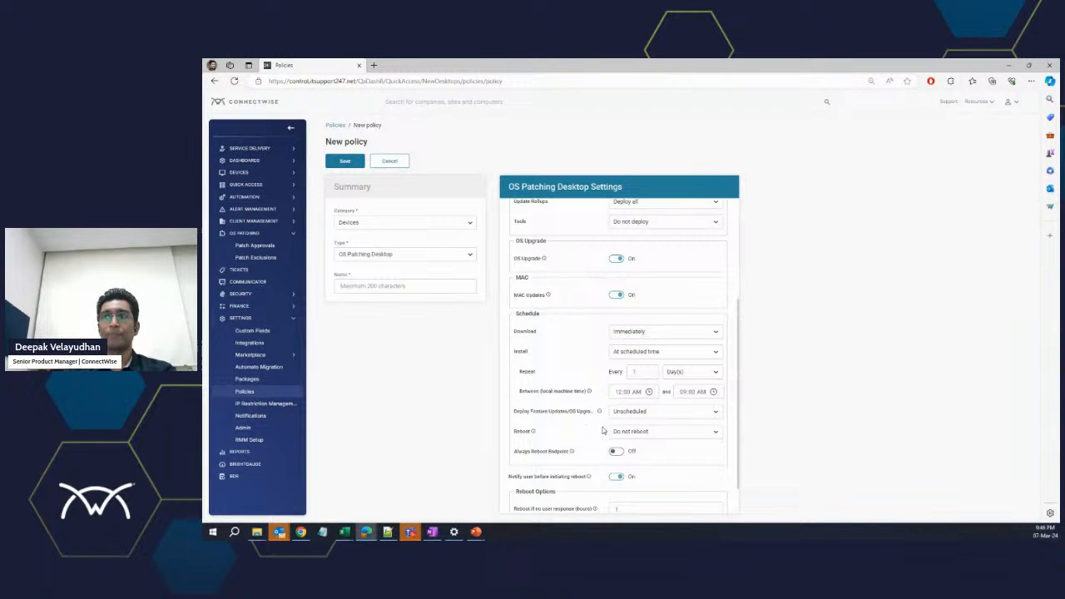
# Step: Schedule Deploy Feature Updates/OS Upgrade as At scheduled time, with a repeat interval of 7 and Week(s) as the unit
pyautogui.click(636, 416)
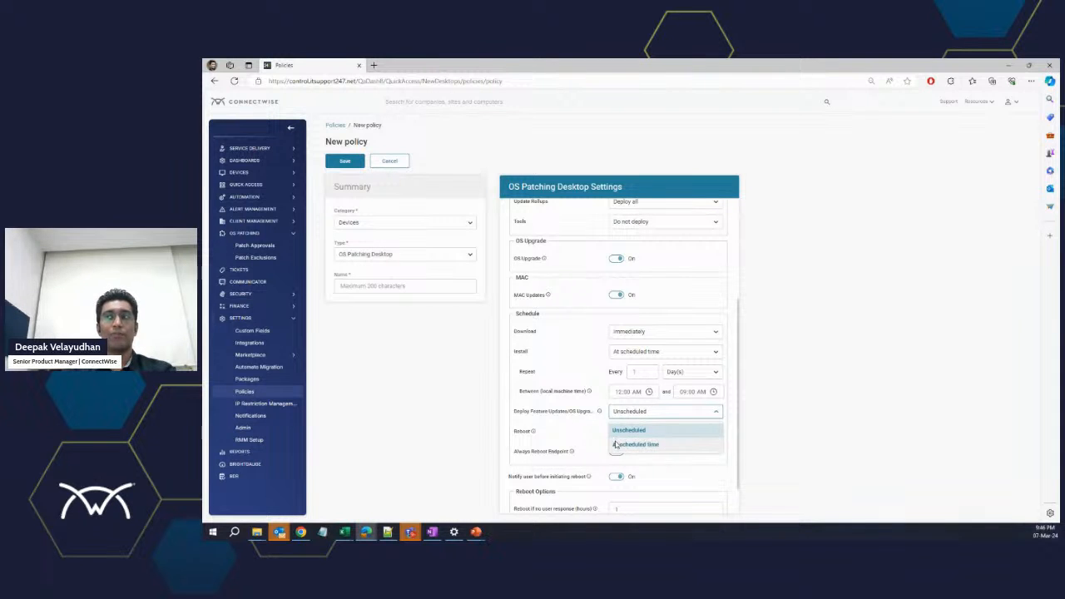
pyautogui.click(616, 444)
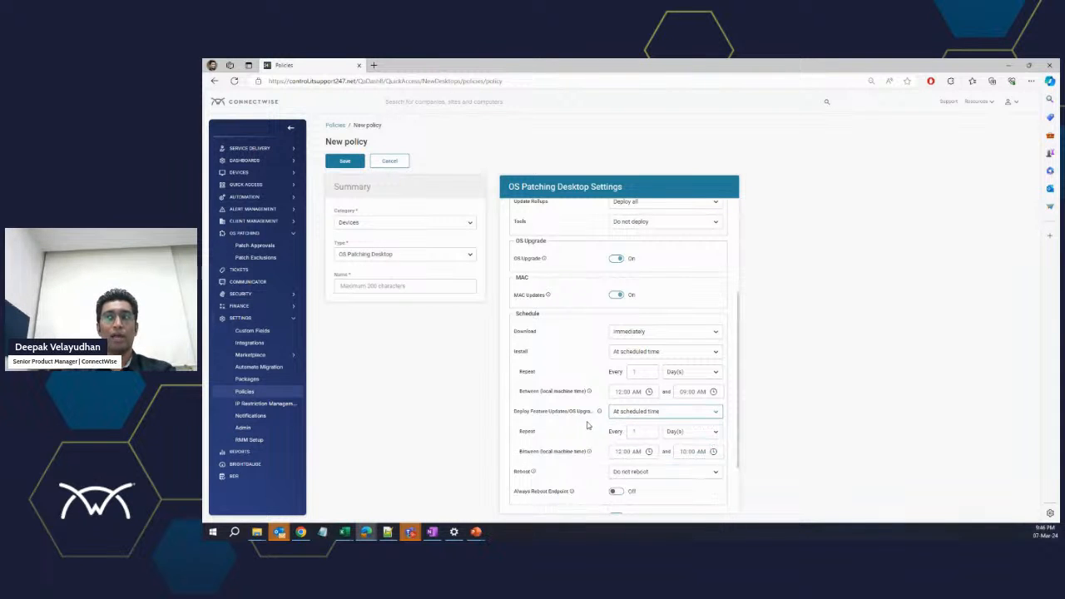
pyautogui.click(644, 433)
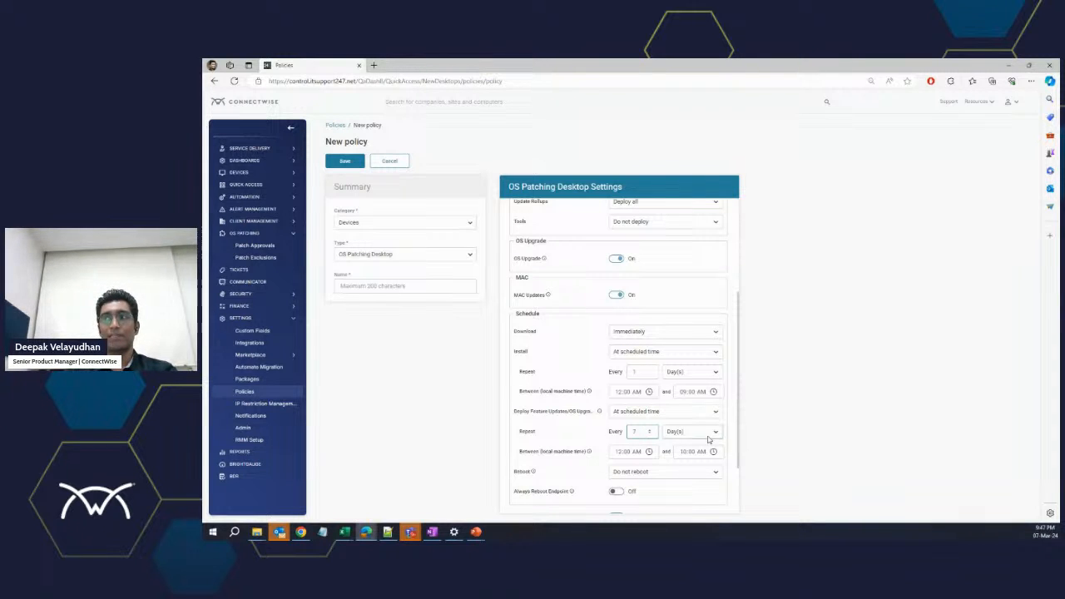
pyautogui.click(664, 432)
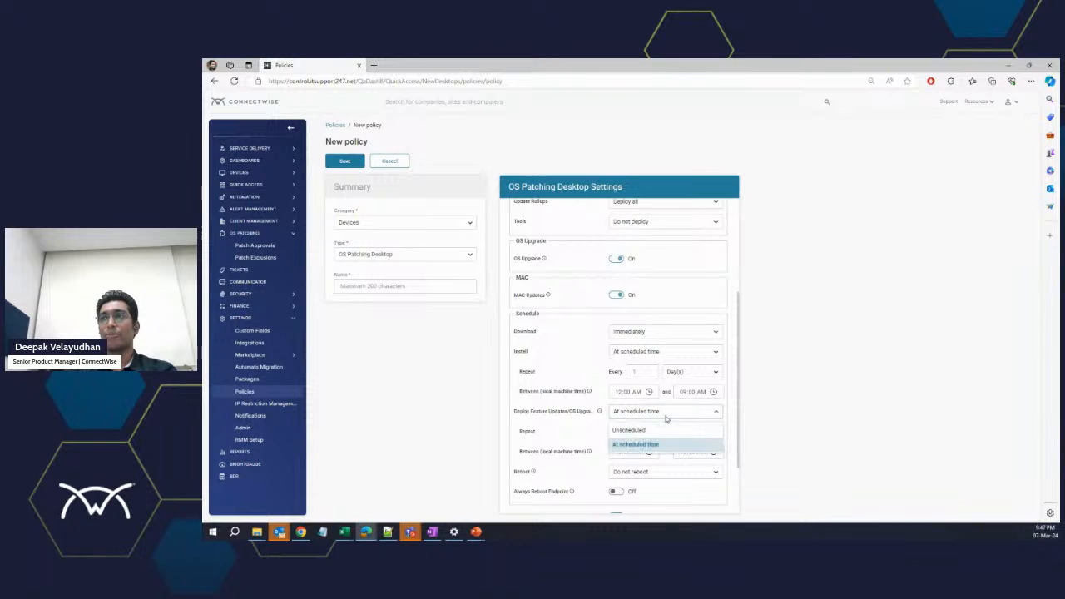
pyautogui.click(666, 436)
pyautogui.click(666, 437)
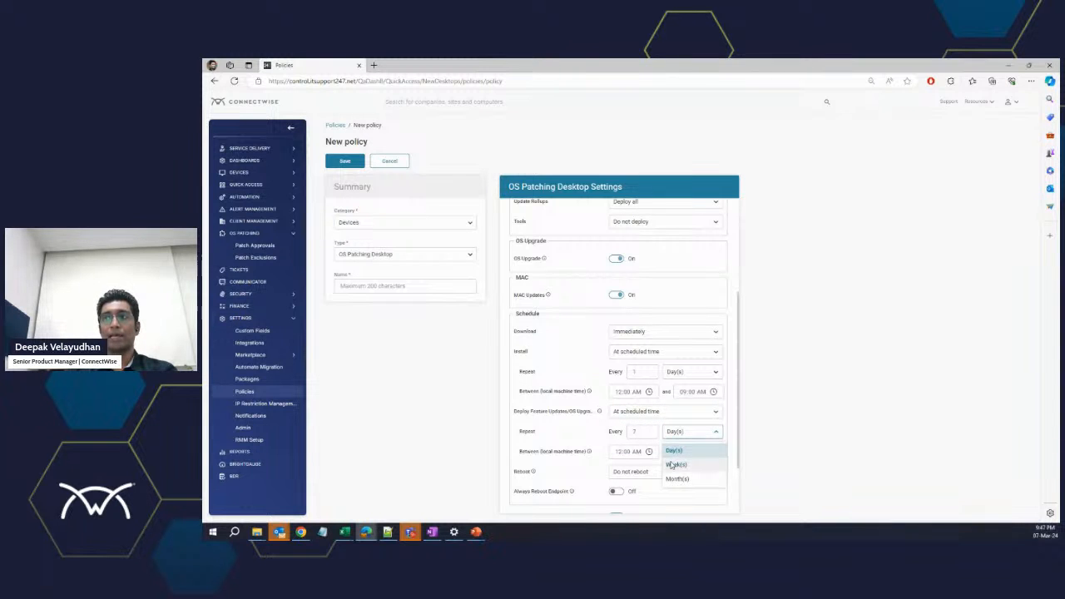
pyautogui.click(674, 461)
# Step: Select Saturday and Sunday for the feature update and OS upgrade deployment and set its repeat interval to every 1 week
pyautogui.click(653, 449)
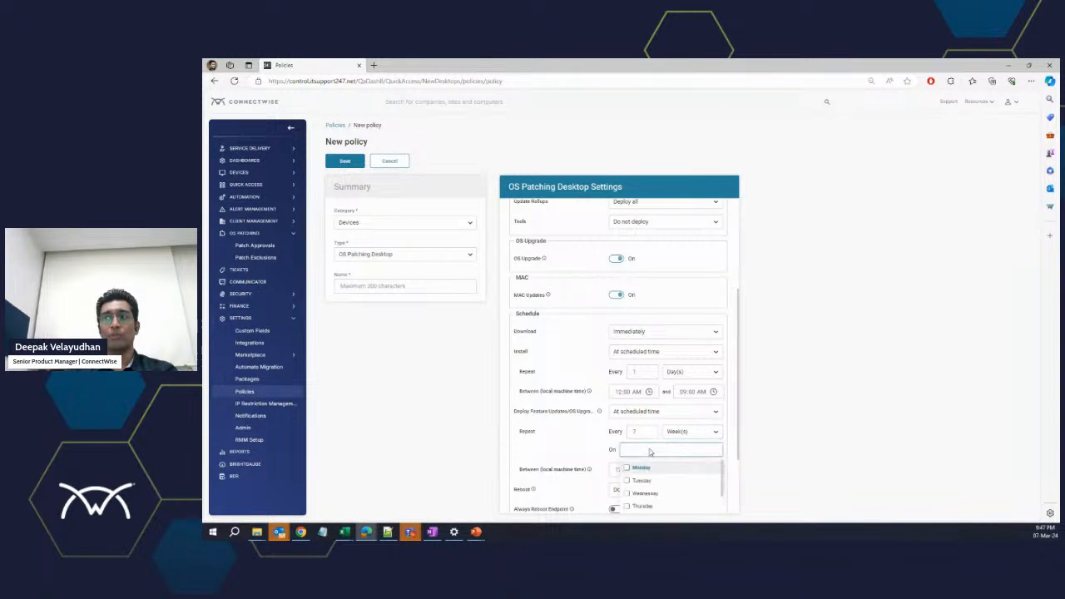
pyautogui.scroll(-3, 661, 486)
pyautogui.click(665, 497)
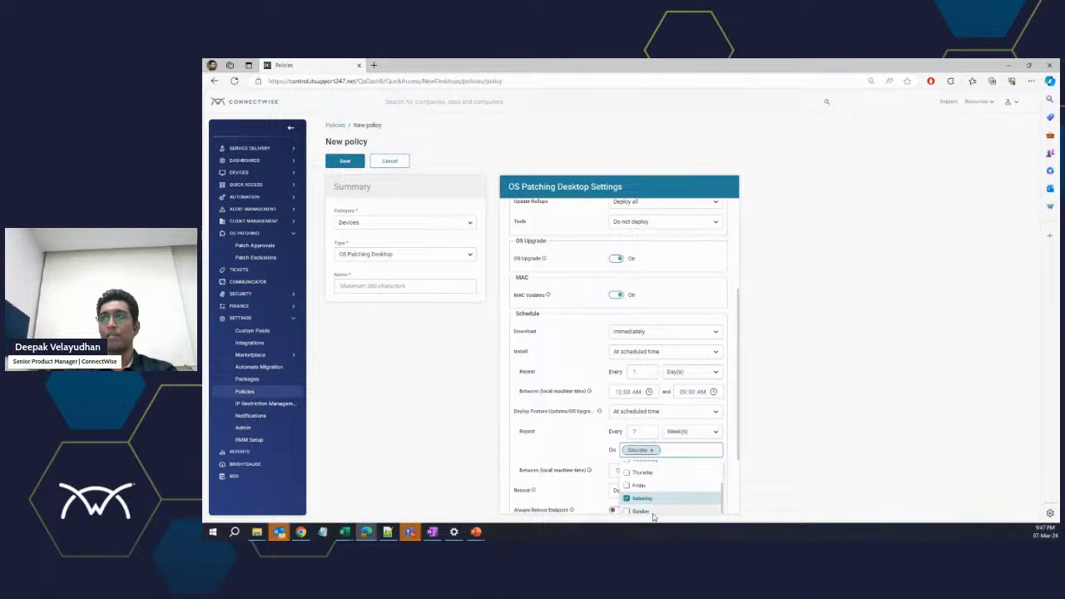
pyautogui.click(652, 510)
pyautogui.click(605, 449)
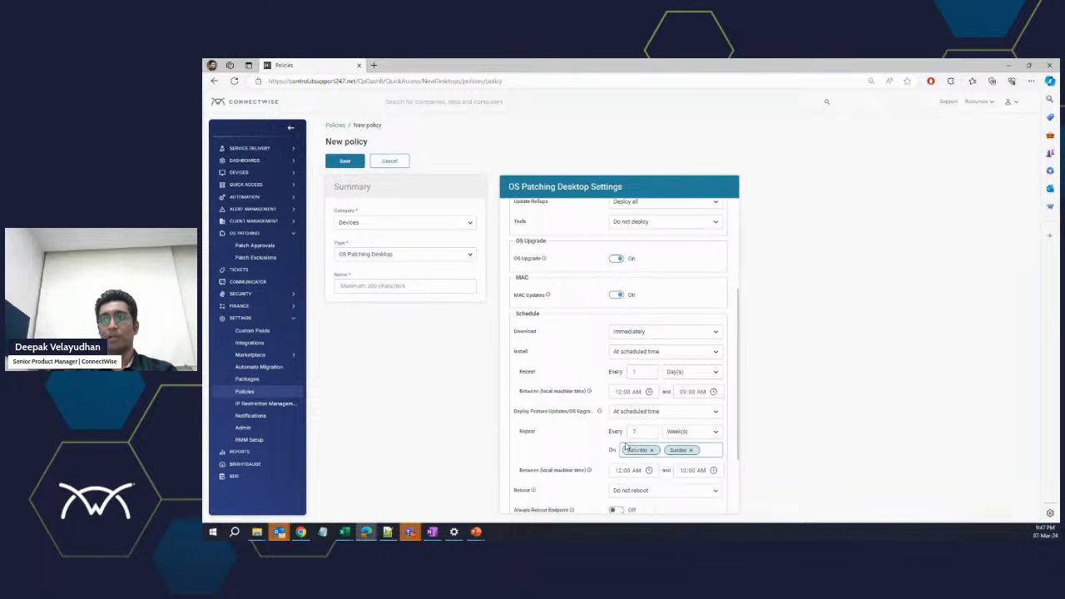
pyautogui.moveTo(639, 431); pyautogui.dragTo(621, 431)
pyautogui.write('1')
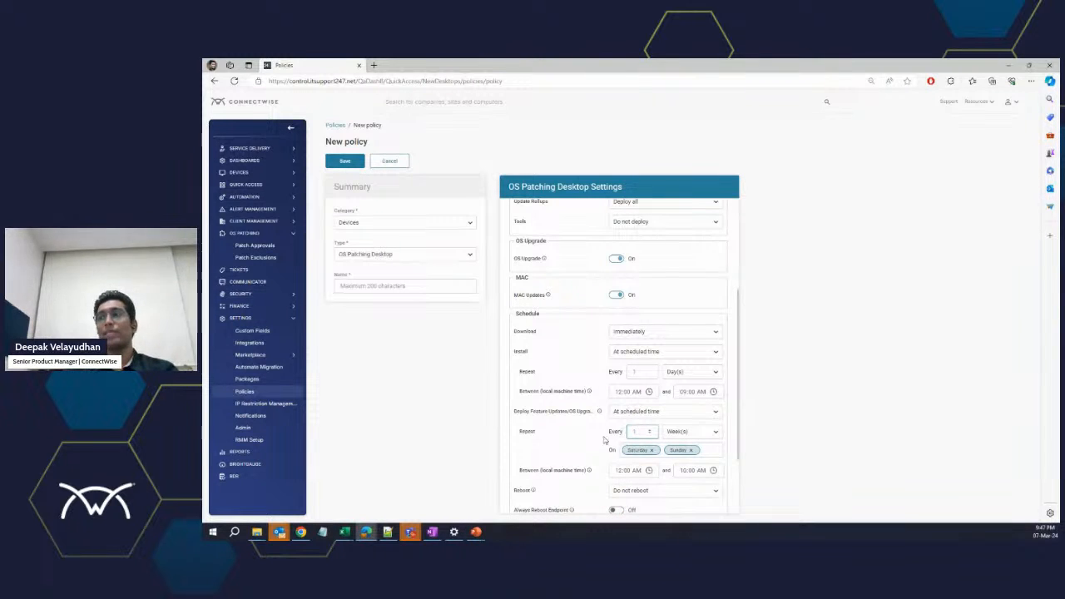
# Step: Set the patch schedule's Reboot option to At scheduled time
pyautogui.scroll(-1, 607, 436)
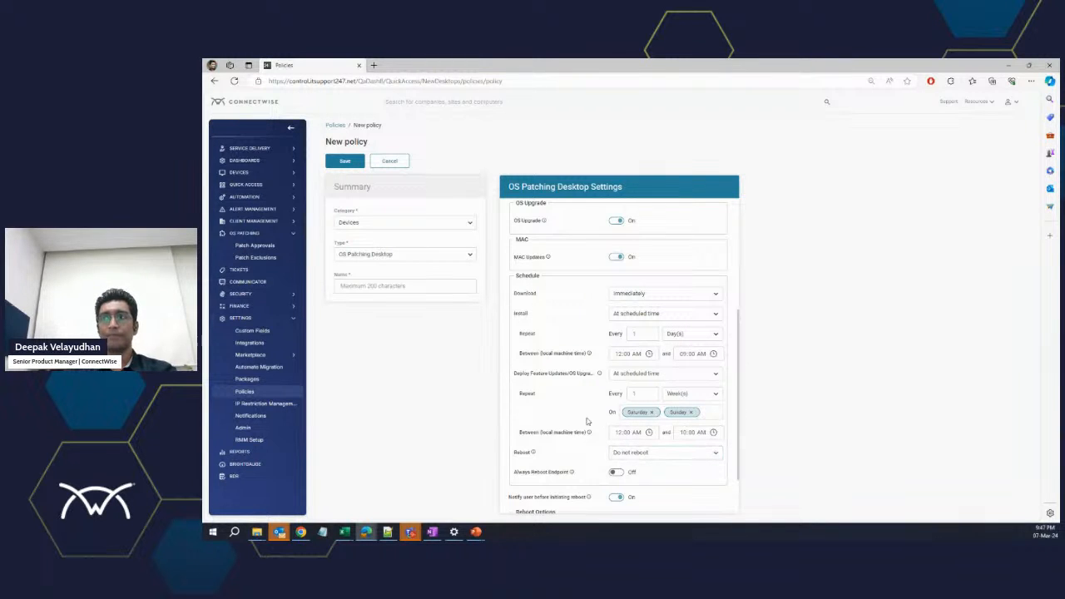
pyautogui.scroll(-1, 565, 410)
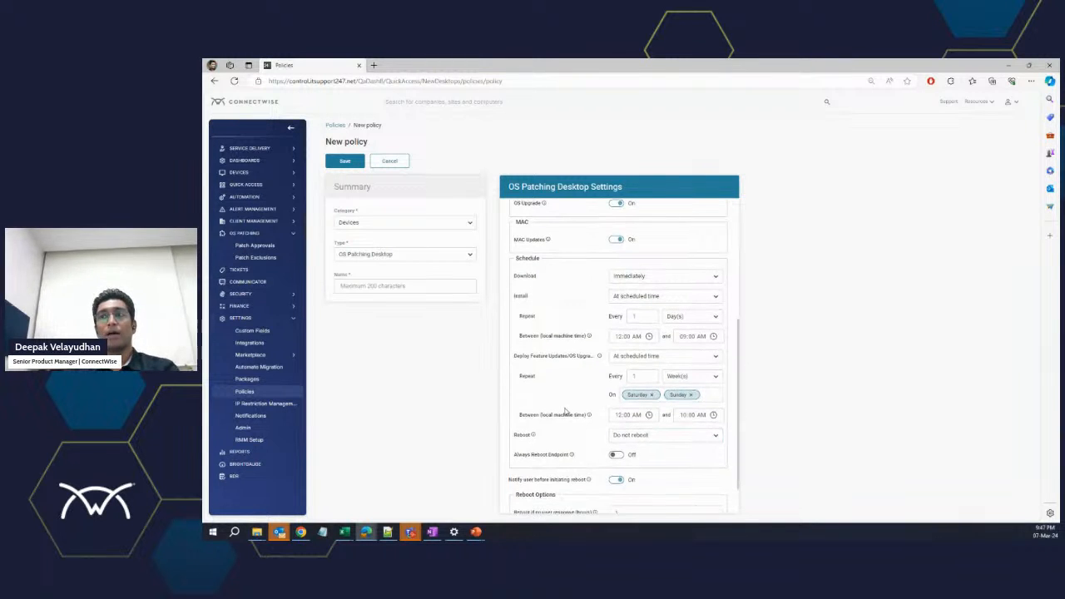
pyautogui.click(652, 437)
pyautogui.click(571, 426)
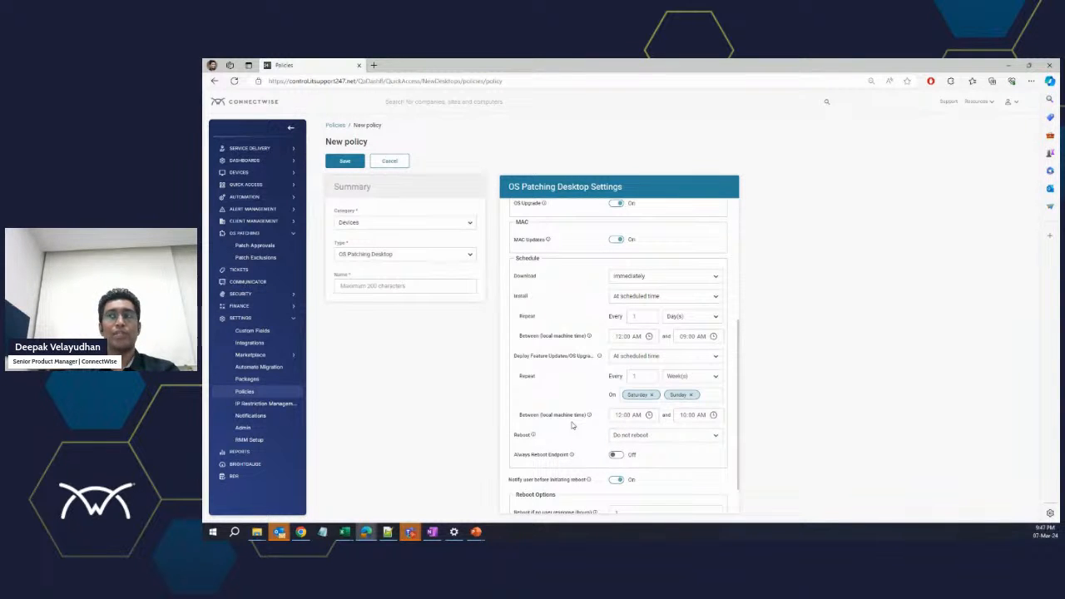
pyautogui.scroll(-2, 572, 425)
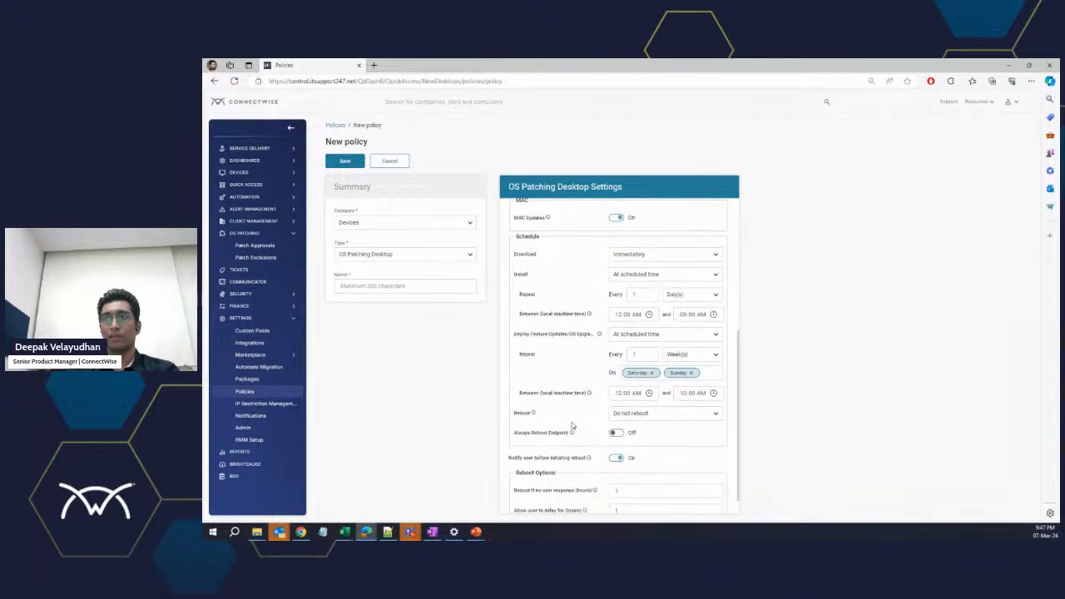
pyautogui.click(652, 394)
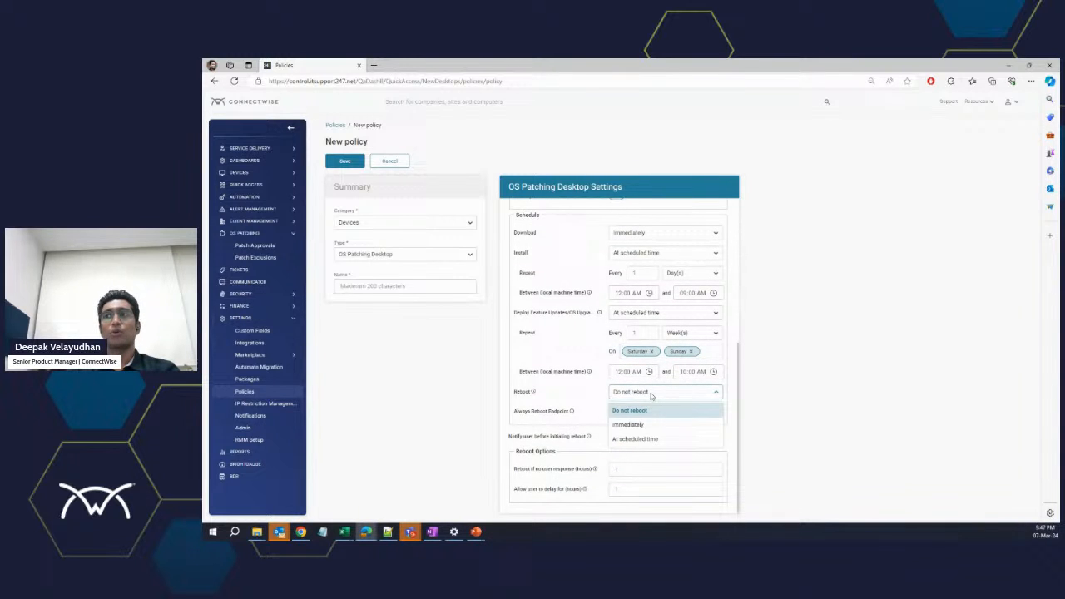
pyautogui.click(636, 438)
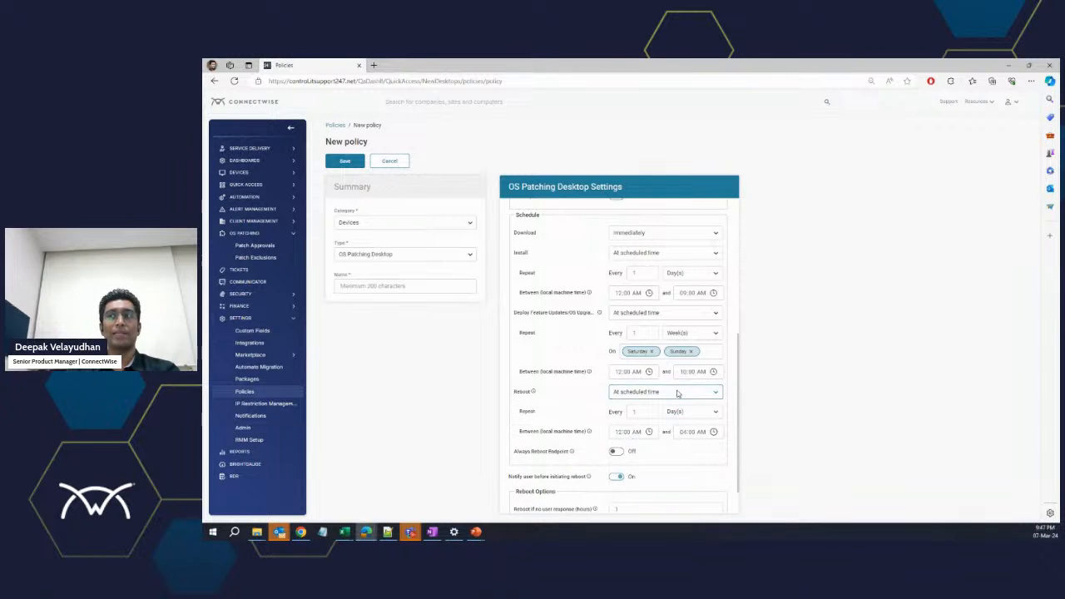
# Step: Try a weekly reboot schedule on Sunday and Saturday, and return its repeat unit to Day(s)
pyautogui.click(634, 412)
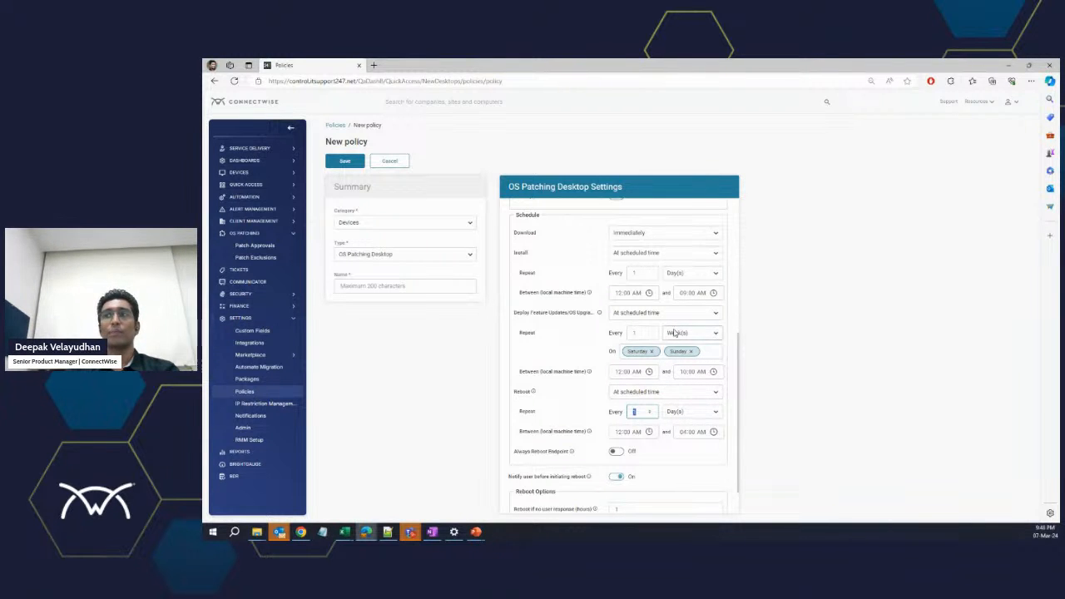
pyautogui.click(677, 412)
pyautogui.click(675, 444)
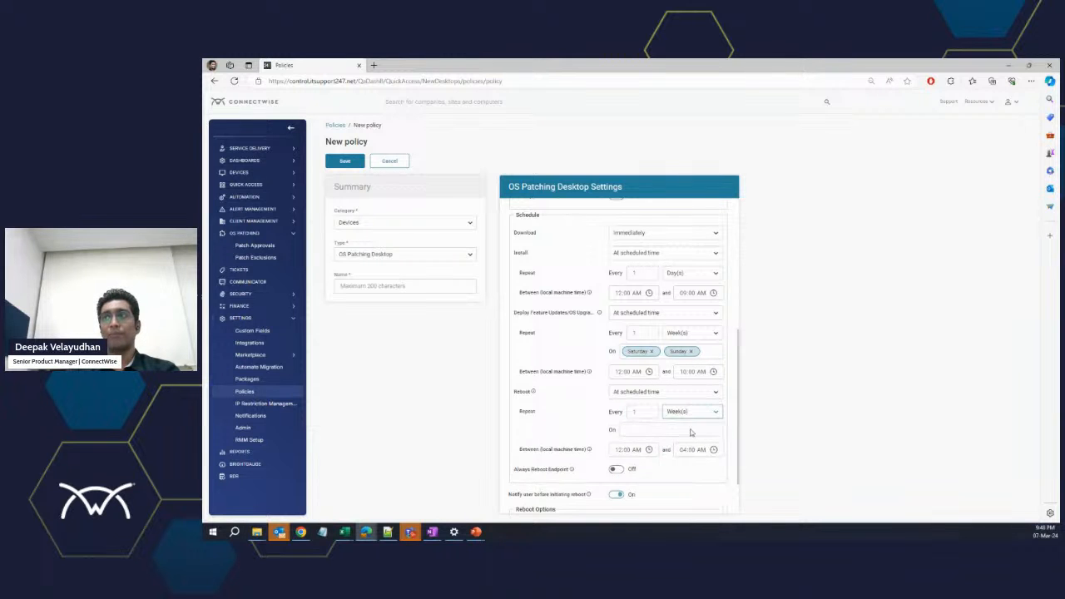
pyautogui.click(661, 429)
pyautogui.scroll(-1, 691, 478)
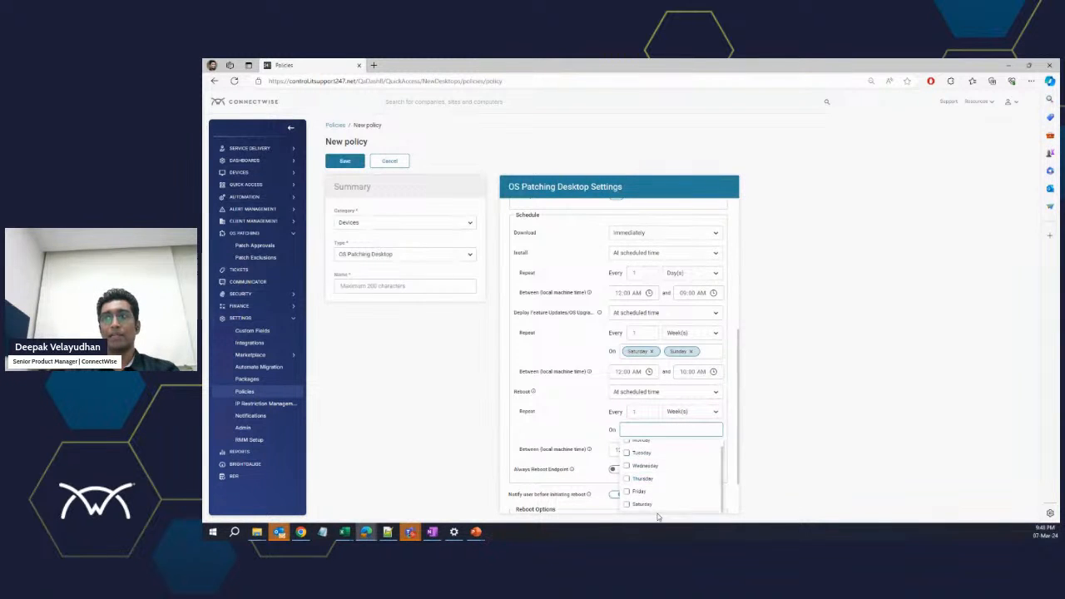
pyautogui.click(657, 499)
pyautogui.click(660, 503)
pyautogui.click(659, 509)
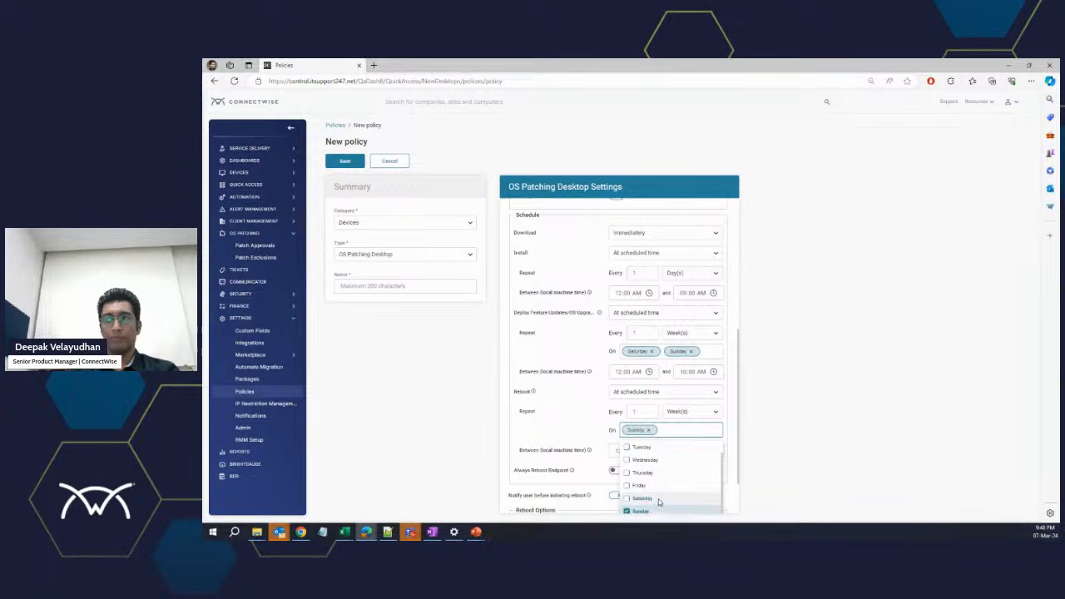
pyautogui.click(660, 501)
pyautogui.click(588, 433)
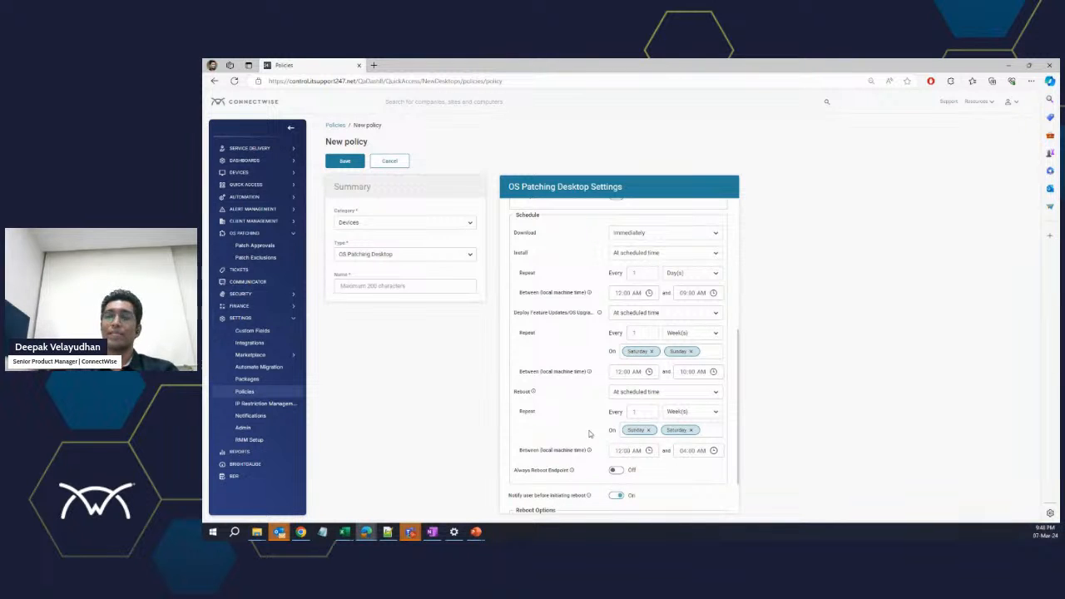
pyautogui.click(684, 412)
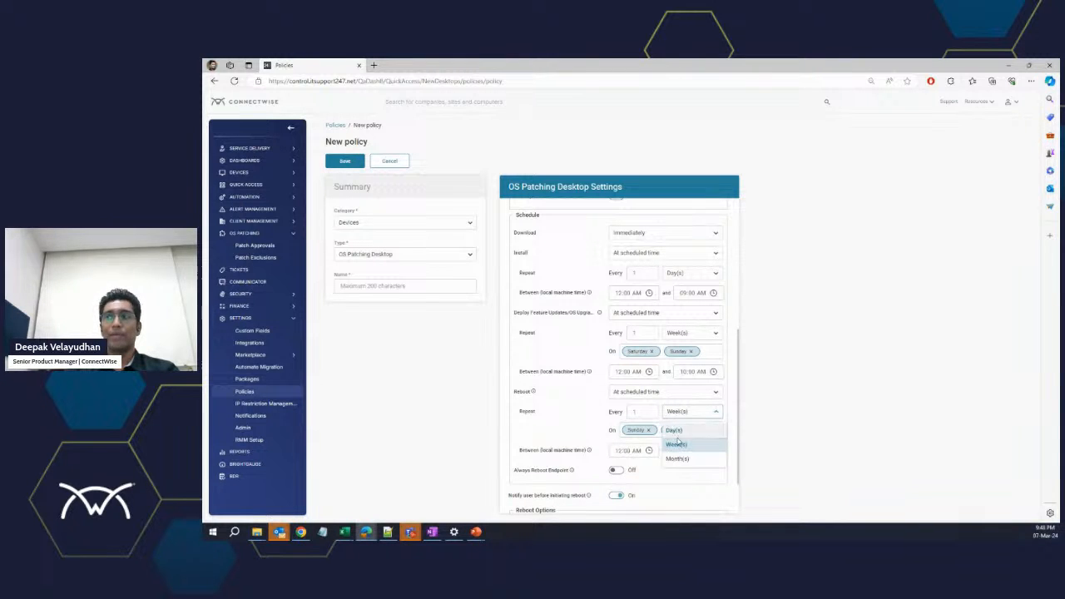
pyautogui.click(675, 431)
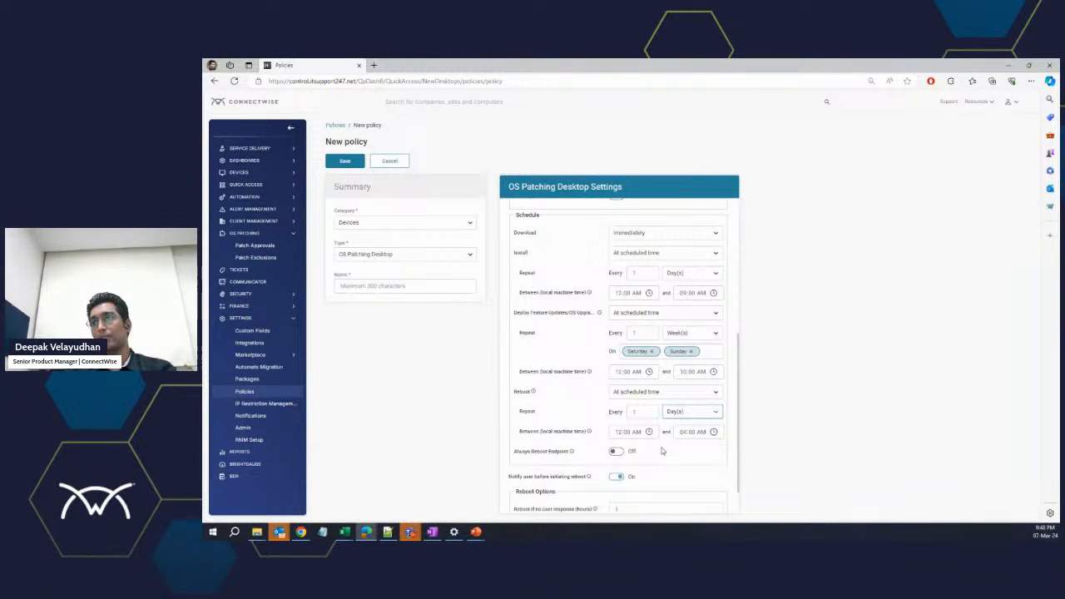
# Step: Turn on Always Reboot Endpoint in the reboot schedule
pyautogui.scroll(-1, 650, 455)
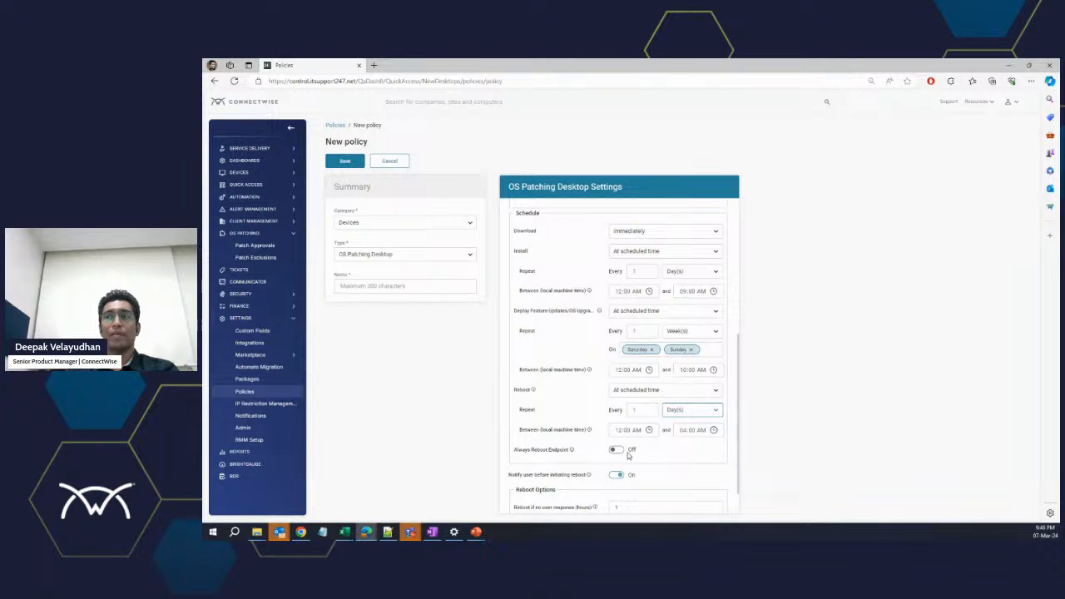
pyautogui.click(619, 451)
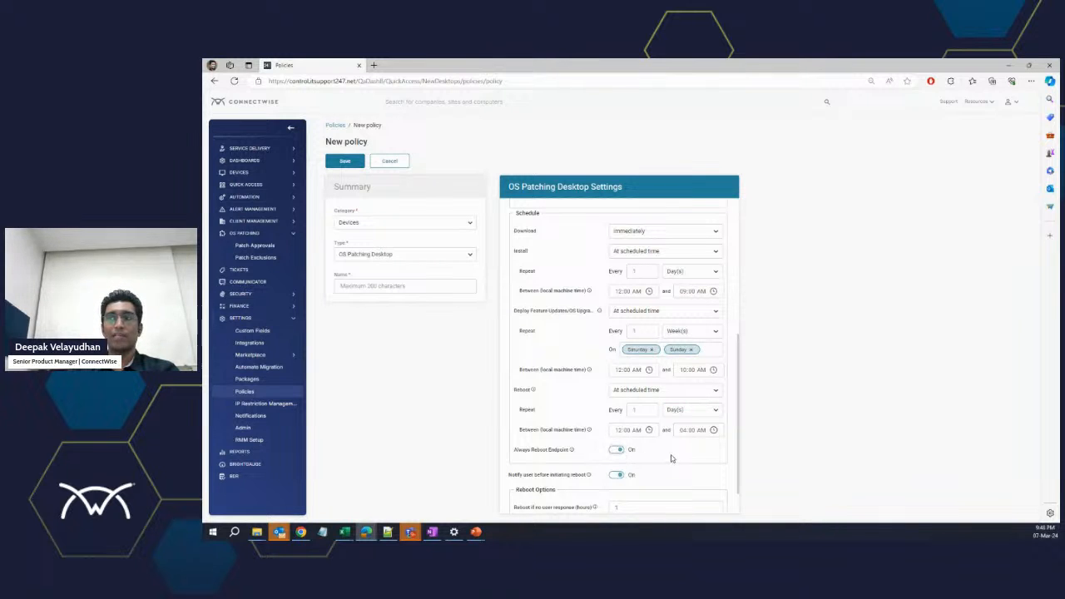
# Step: Examine the Always Reboot Endpoint and Notify user before initiating reboot settings at the end of the patch schedule
pyautogui.scroll(-1, 671, 454)
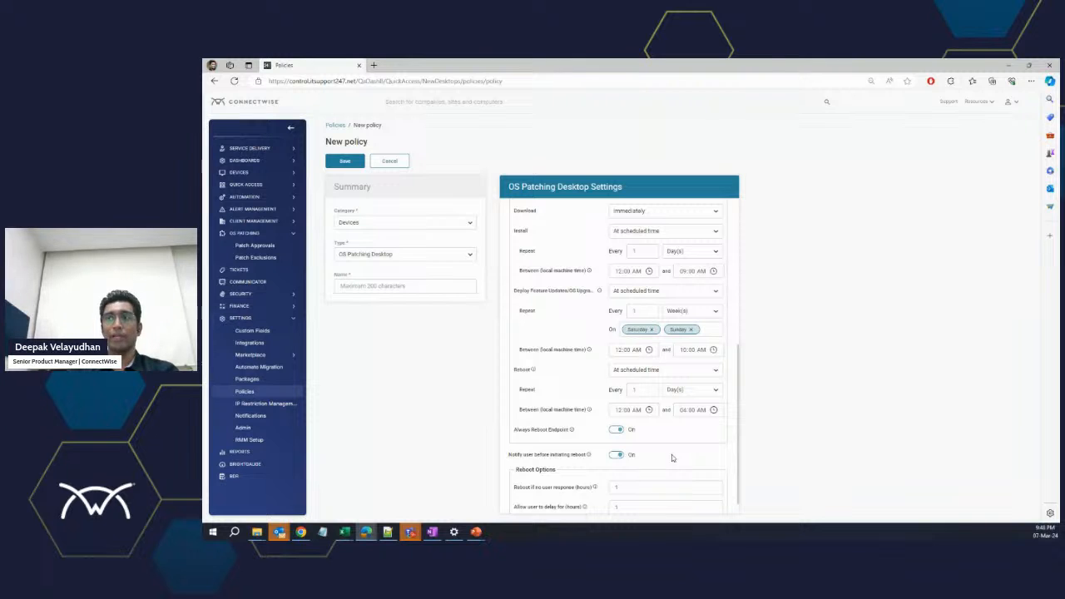
pyautogui.click(617, 431)
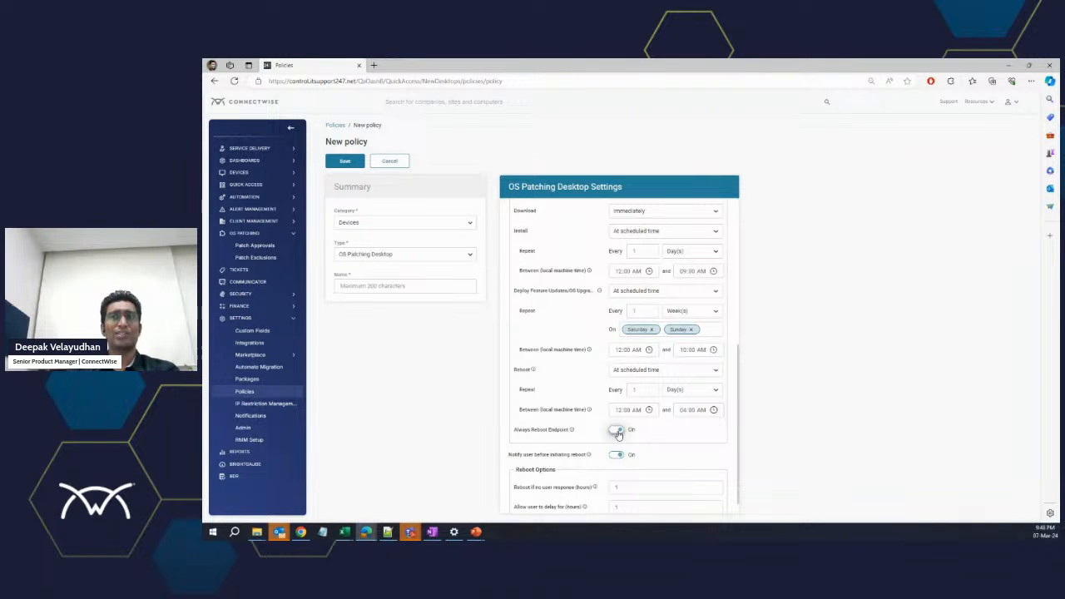
pyautogui.click(616, 431)
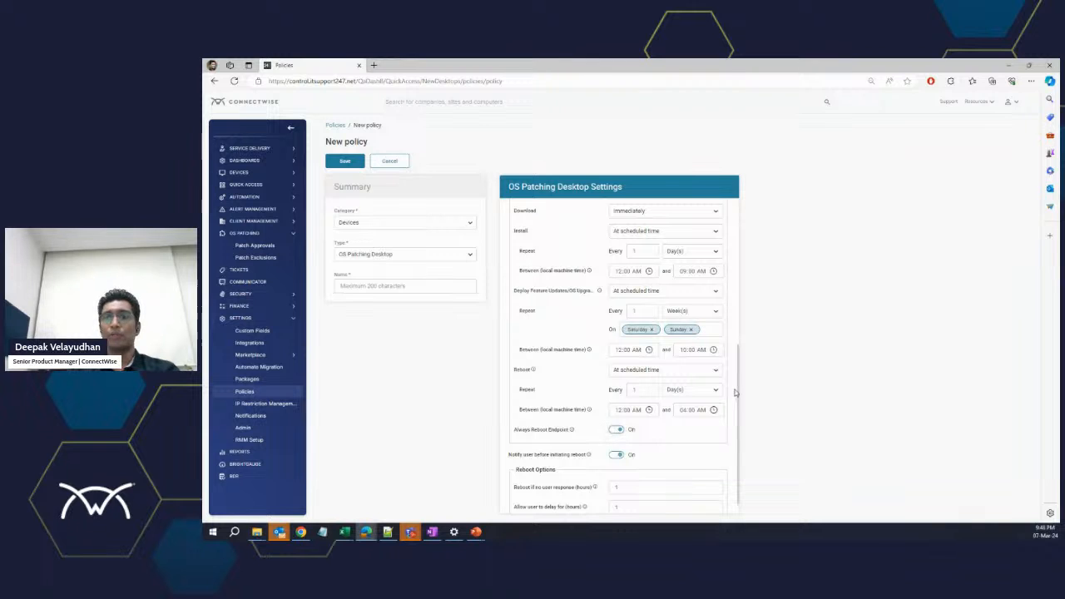
pyautogui.scroll(-1, 665, 430)
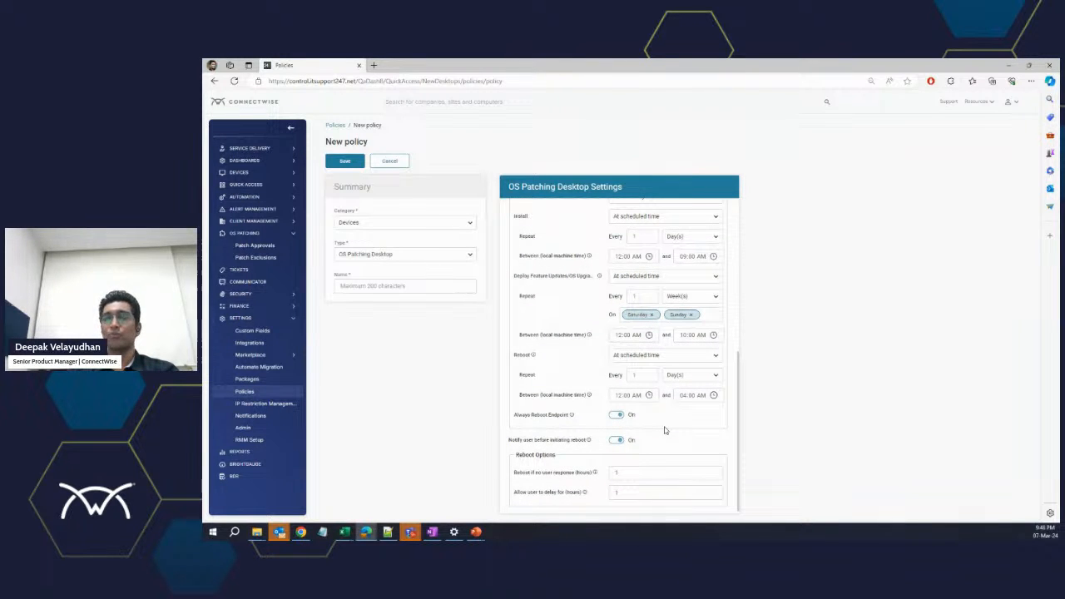
pyautogui.scroll(-1, 665, 430)
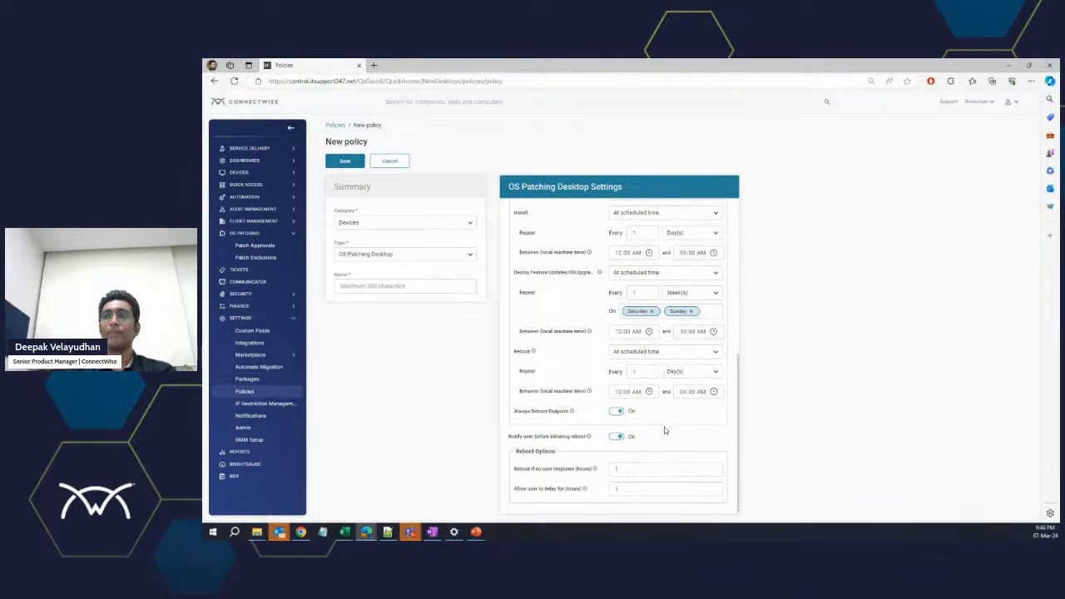
pyautogui.click(616, 437)
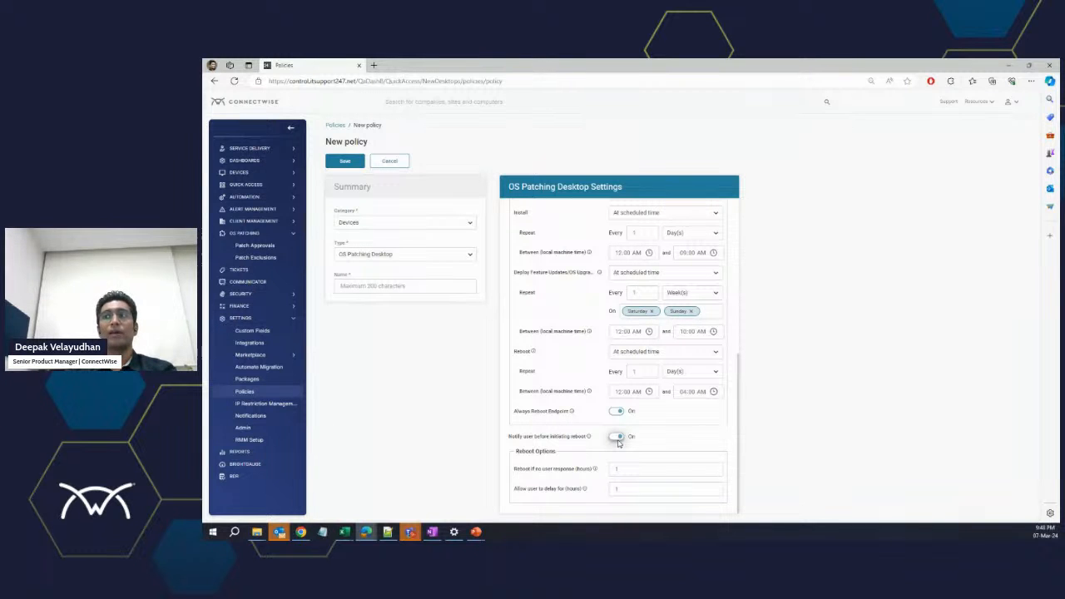
pyautogui.click(617, 438)
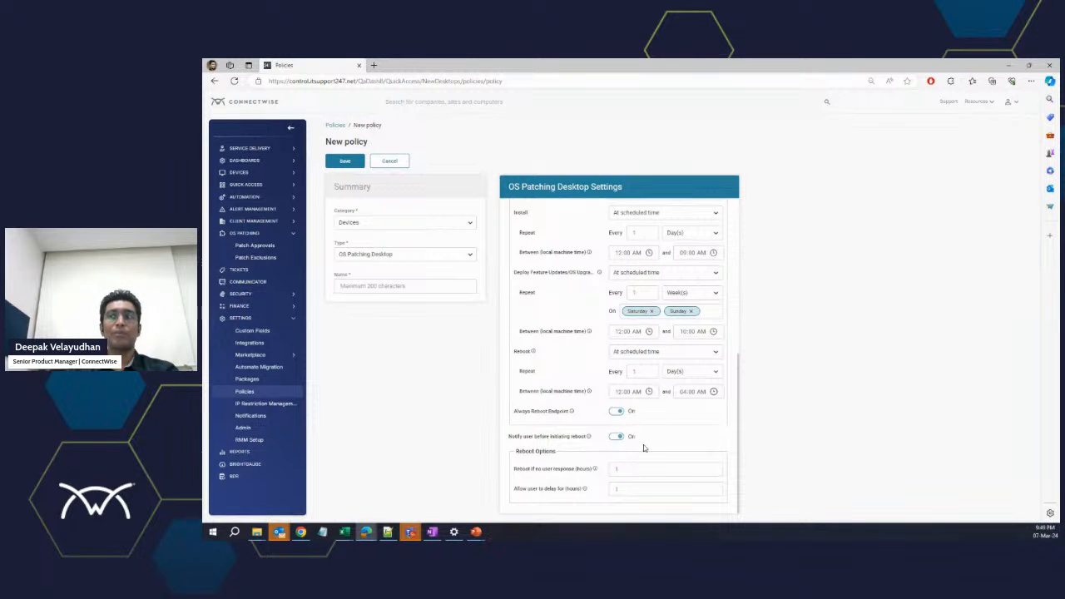
pyautogui.click(614, 435)
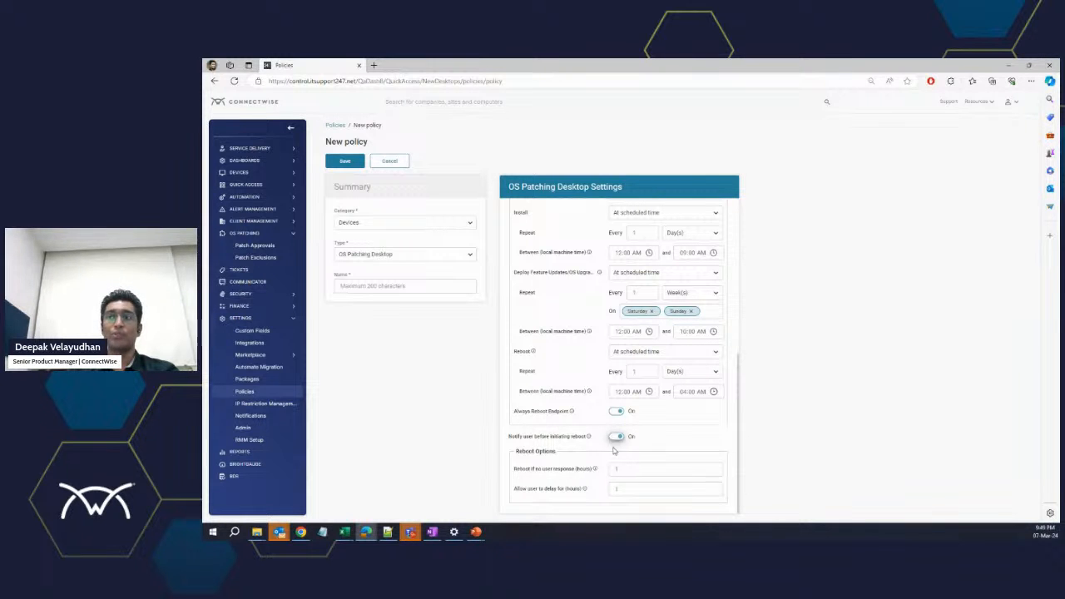
# Step: Examine the Reboot Options for rebooting without a user response and for the delay users are allowed, both in hours
pyautogui.moveTo(622, 473); pyautogui.dragTo(607, 471)
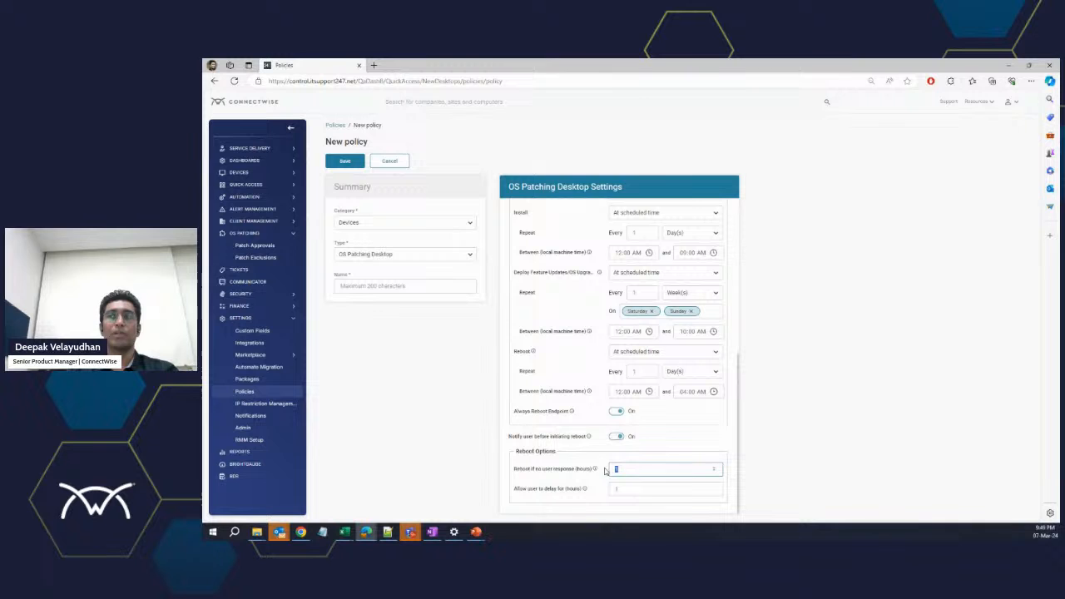
pyautogui.click(653, 458)
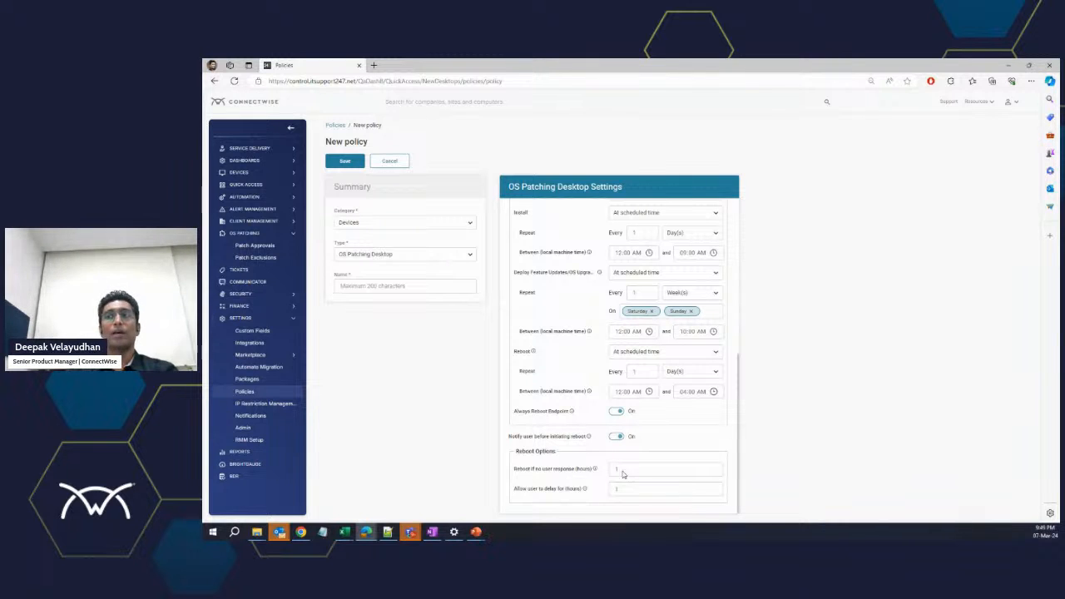
pyautogui.click(616, 470)
pyautogui.click(613, 486)
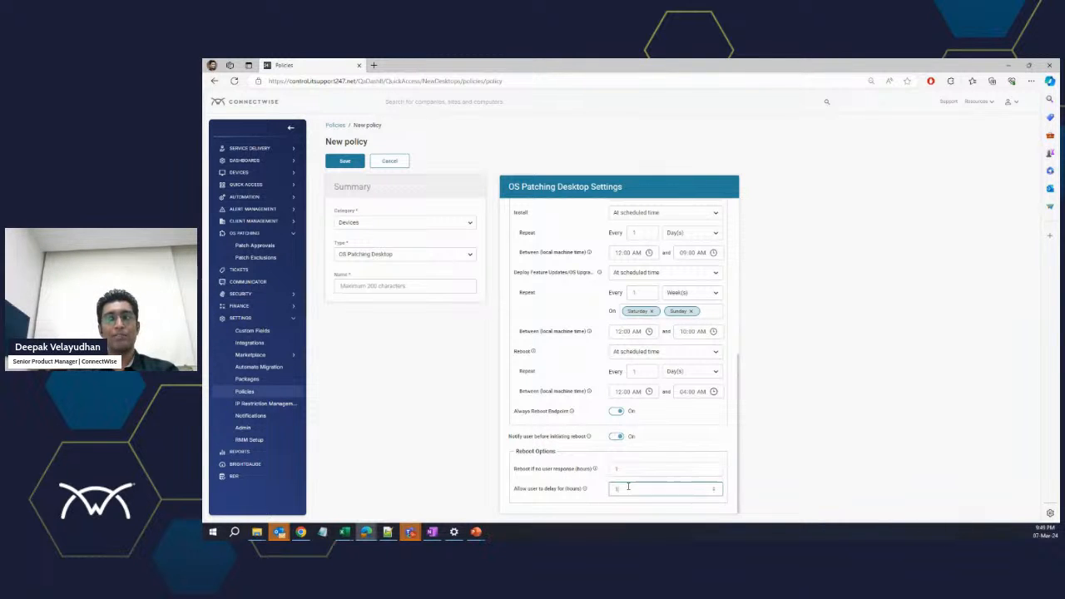
pyautogui.click(599, 497)
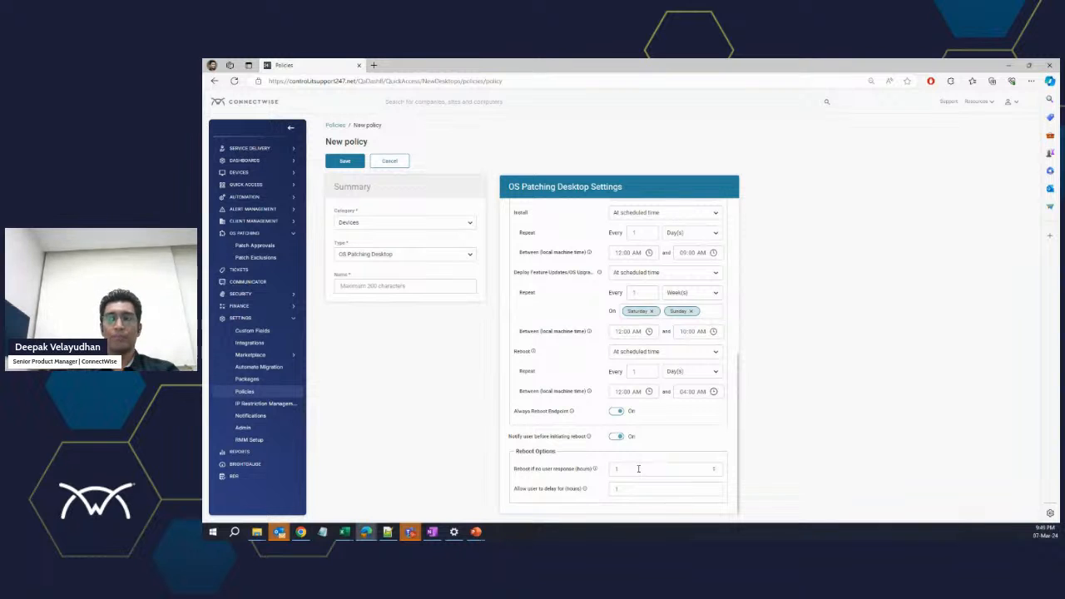
pyautogui.moveTo(638, 469); pyautogui.dragTo(614, 468)
pyautogui.click(667, 460)
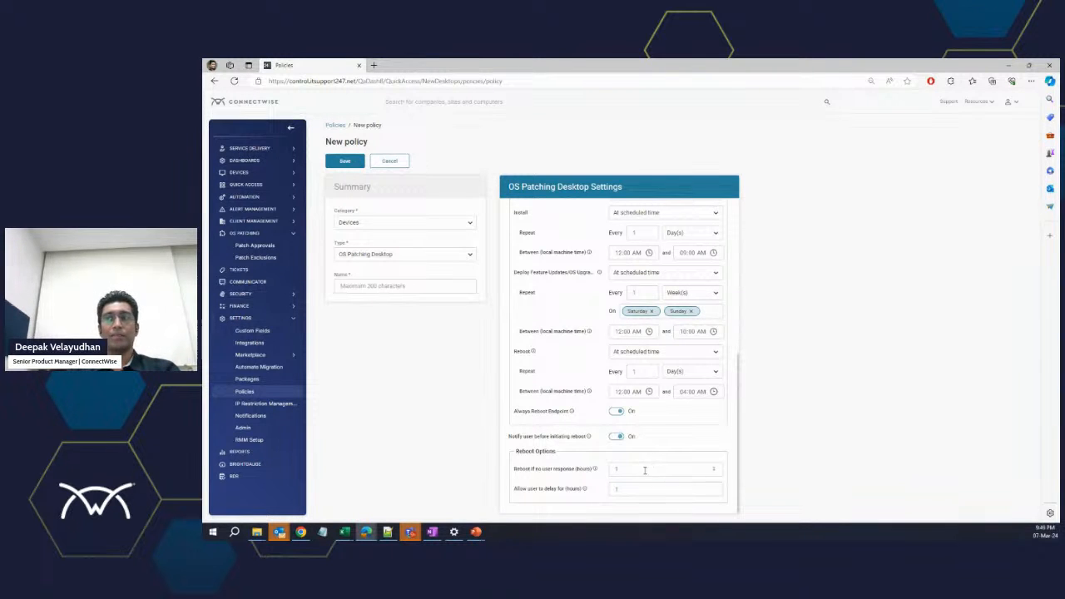
pyautogui.click(644, 470)
pyautogui.click(638, 489)
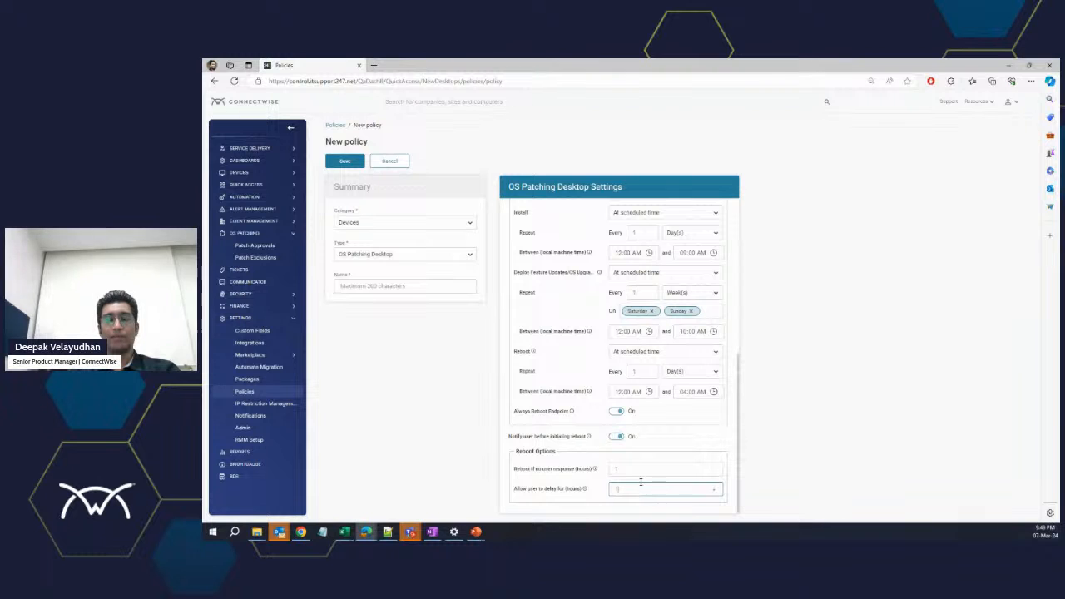
pyautogui.click(643, 469)
pyautogui.click(665, 456)
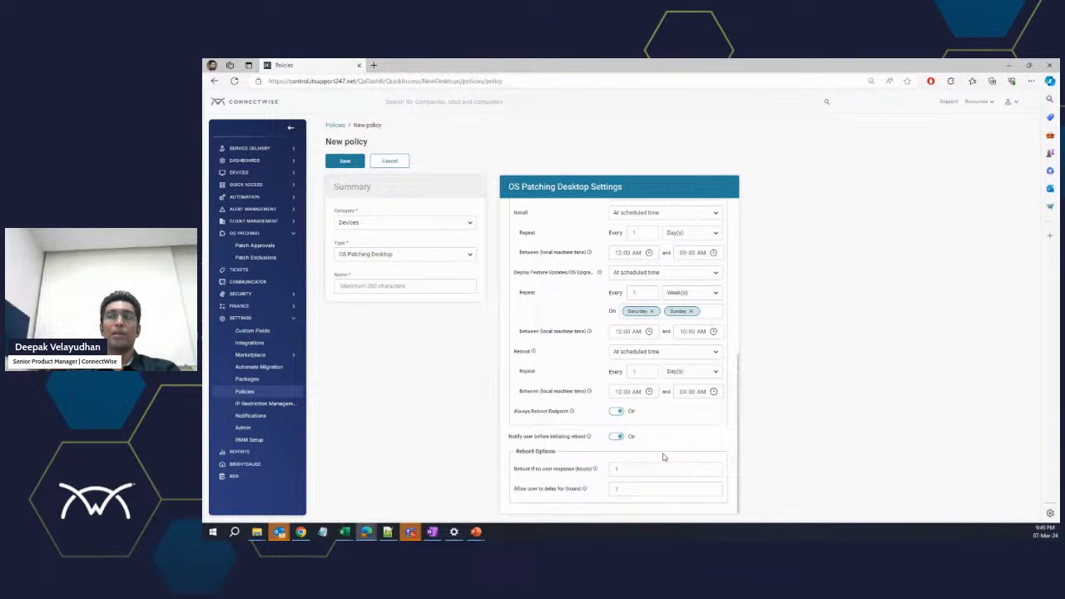
pyautogui.click(630, 489)
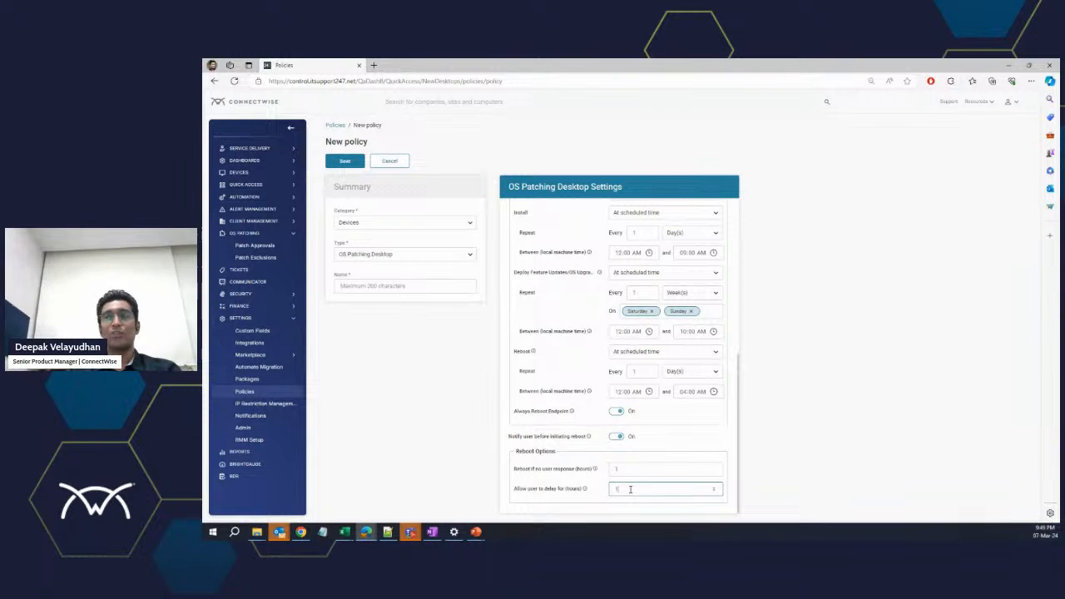
pyautogui.click(621, 469)
pyautogui.click(604, 494)
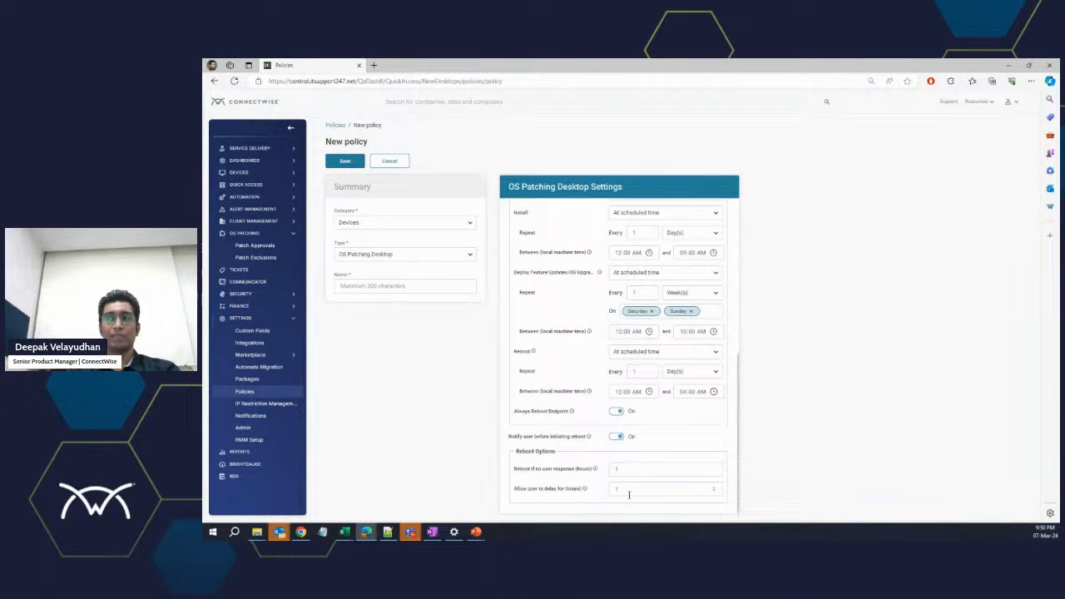
pyautogui.click(628, 467)
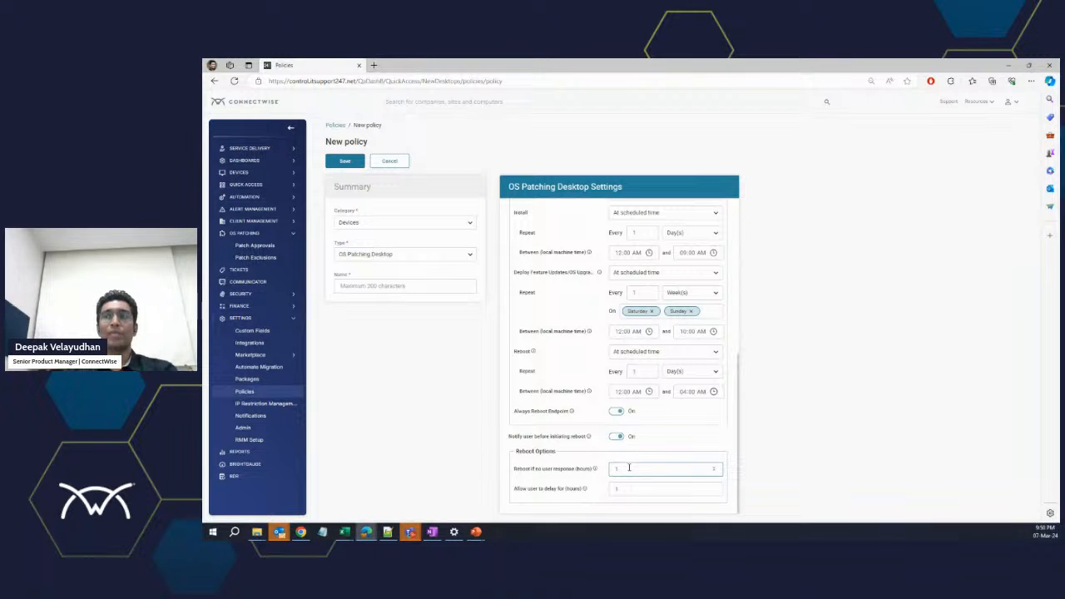
pyautogui.click(627, 489)
pyautogui.click(596, 493)
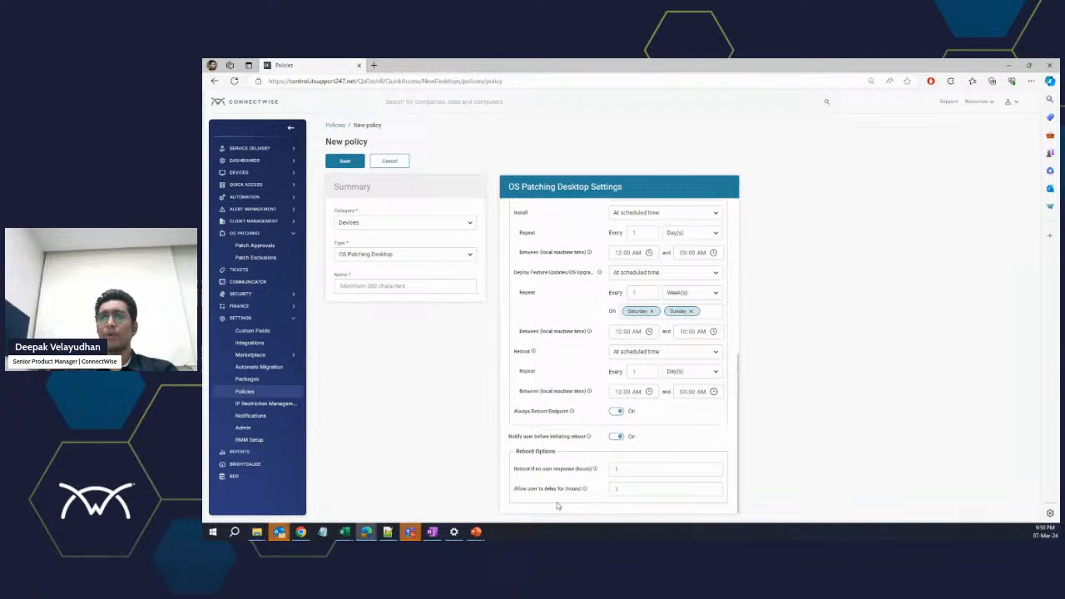
# Step: Switch to the PowerPoint slide show and advance to the recap of dos and don'ts for policies
pyautogui.scroll(3, 600, 488)
pyautogui.scroll(3, 600, 488)
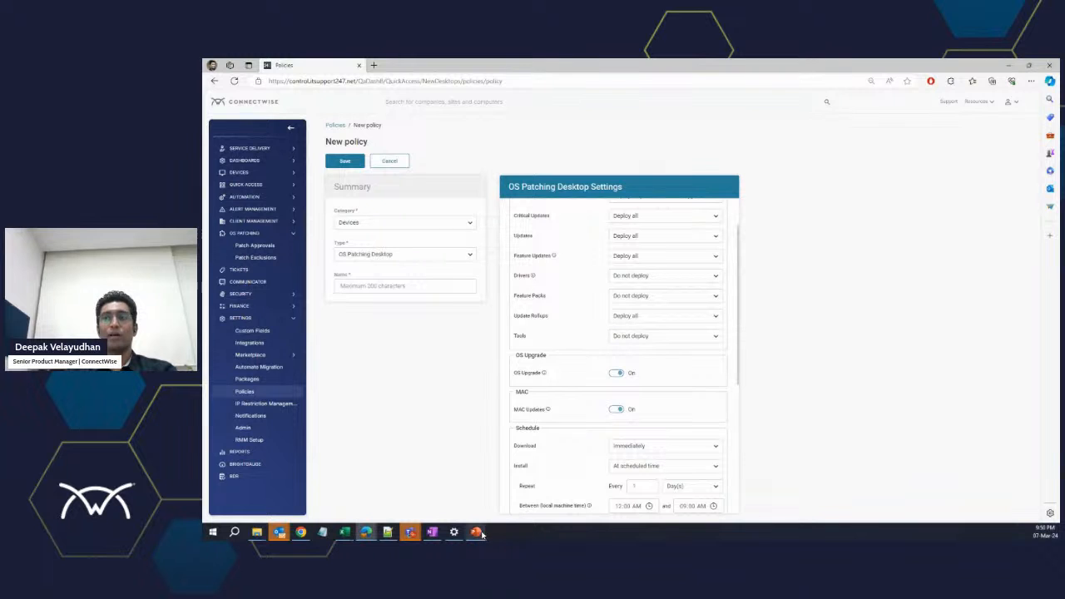
pyautogui.moveTo(476, 533)
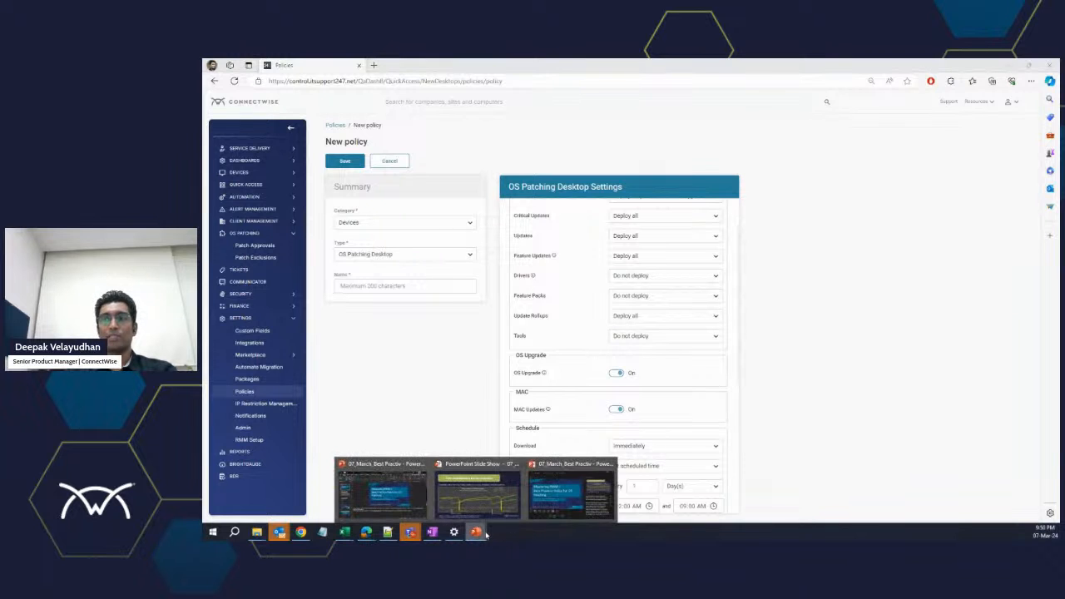
pyautogui.click(555, 504)
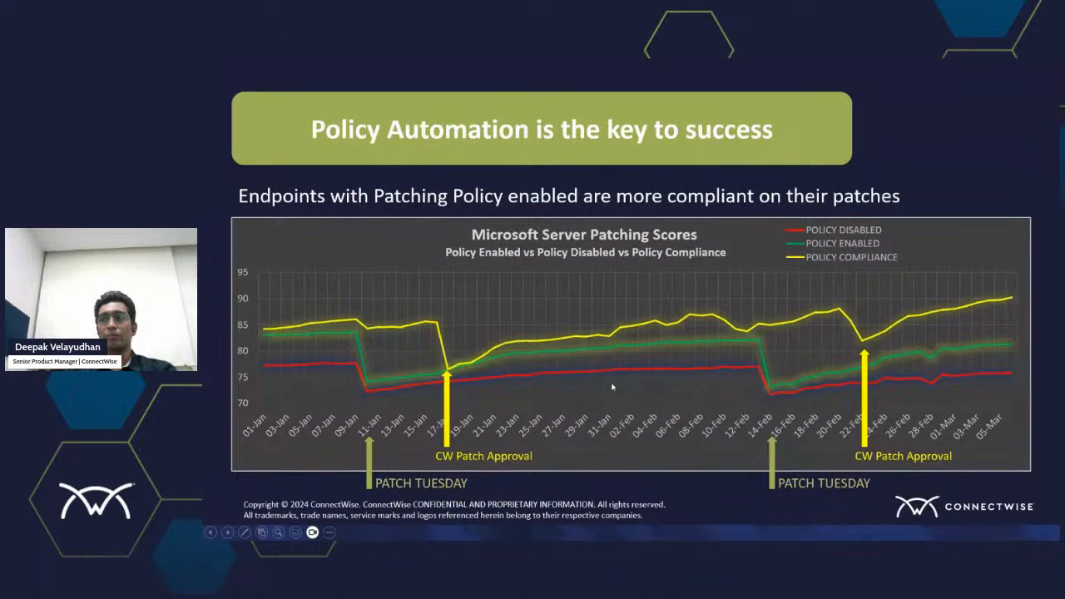
pyautogui.press('Right')
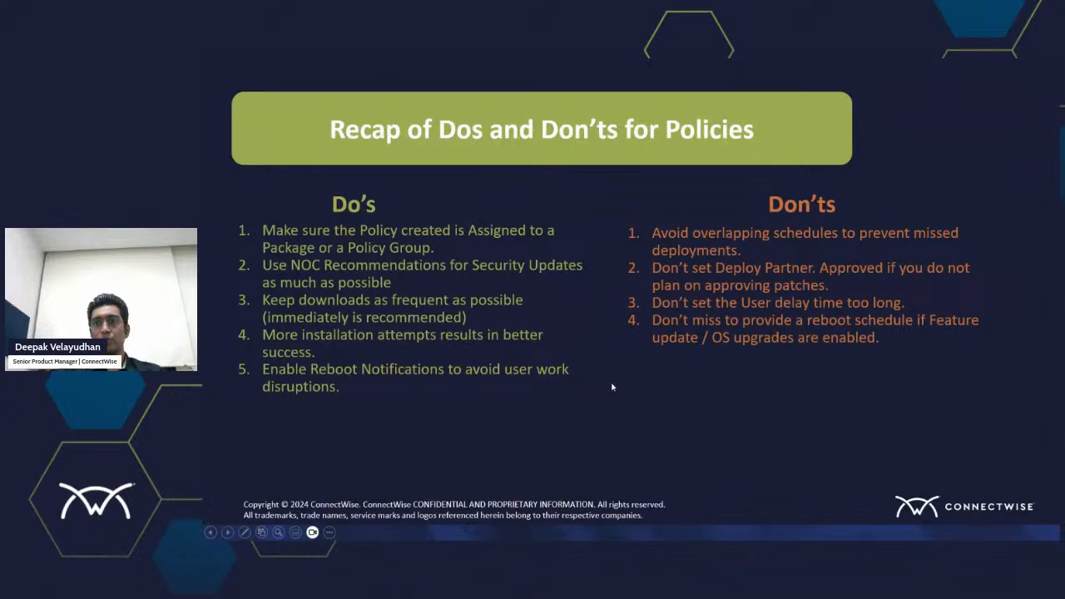